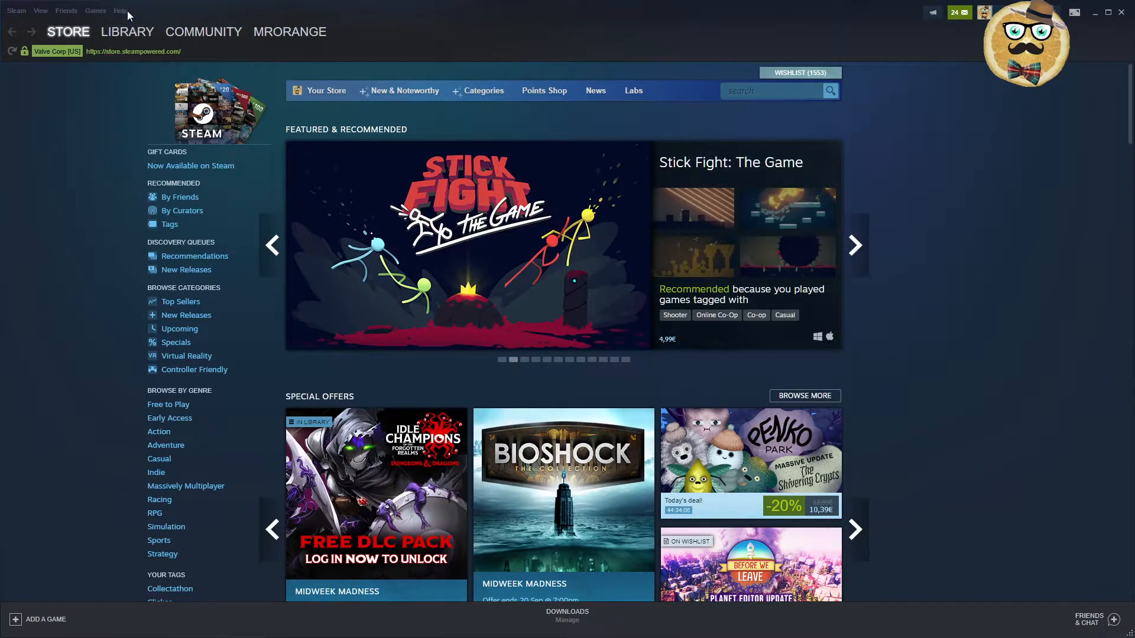
- Switch from the Store page to the library's Collections overview
{"action": "left_click", "coordinate": [123, 61]}
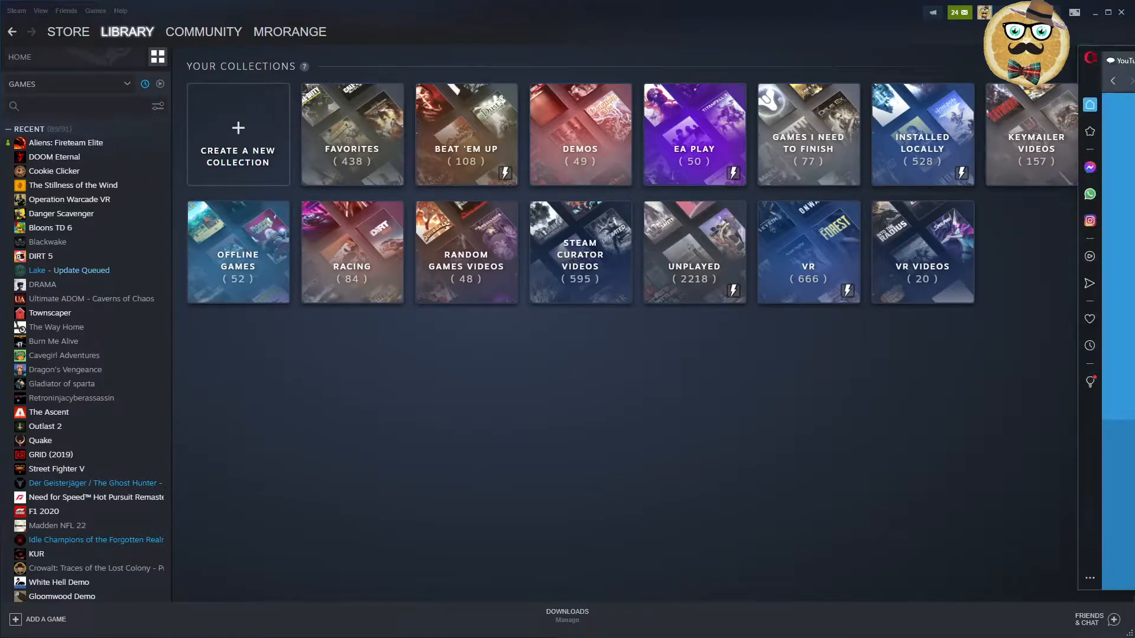
- Bring the Comment Picker window (29 unique comments) into view, then move it aside to reveal Steam
{"action": "left_click_drag", "start_coordinate": [1099, 266], "coordinate": [604, 33]}
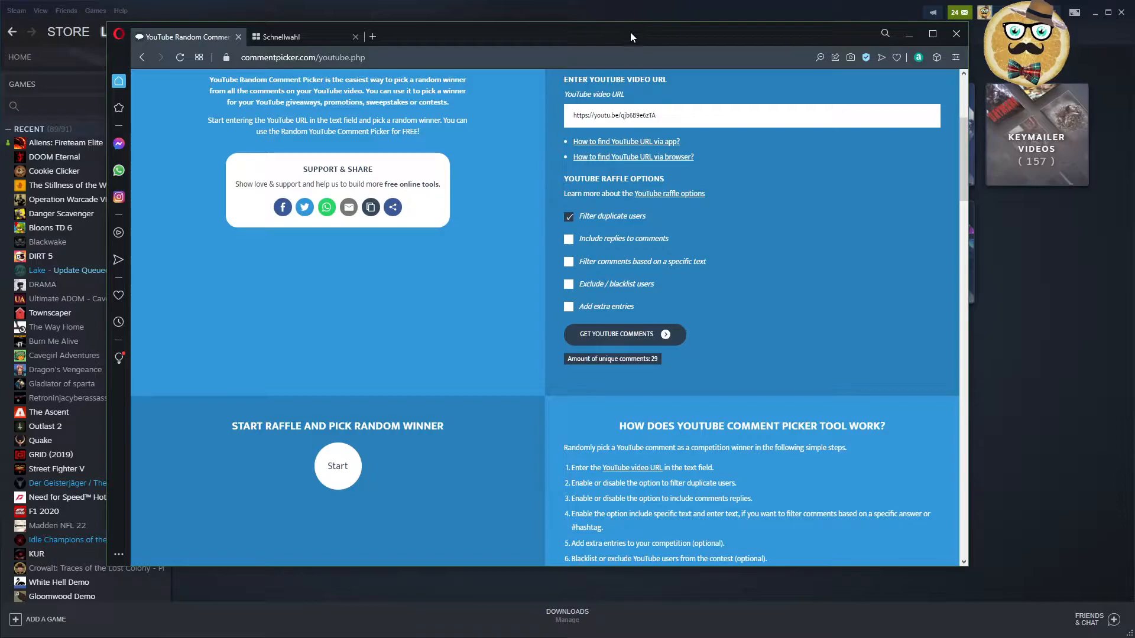
{"action": "left_click_drag", "start_coordinate": [631, 32], "coordinate": [1131, 36]}
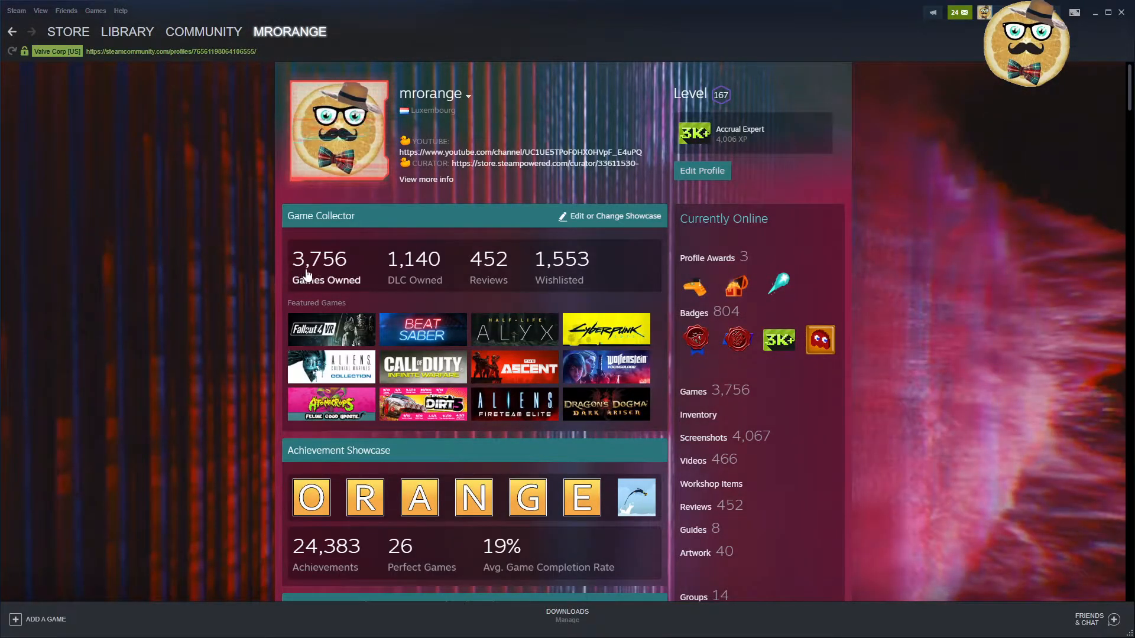
{"action": "mouse_move", "coordinate": [127, 32]}
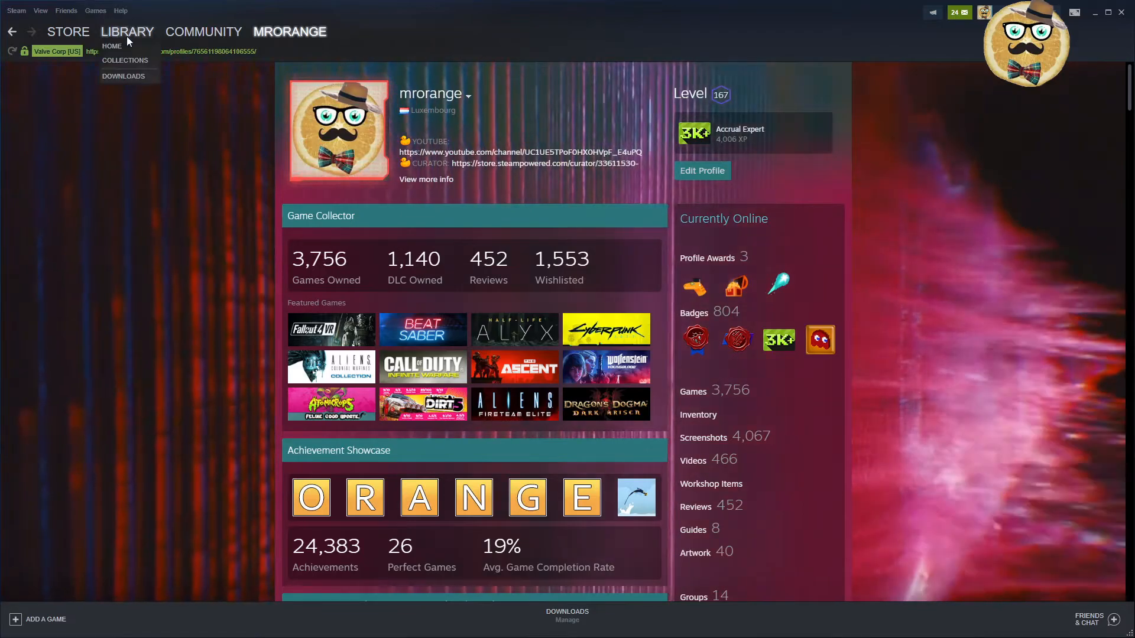
- Return from the profile page to the library's Collections overview
{"action": "left_click", "coordinate": [128, 60]}
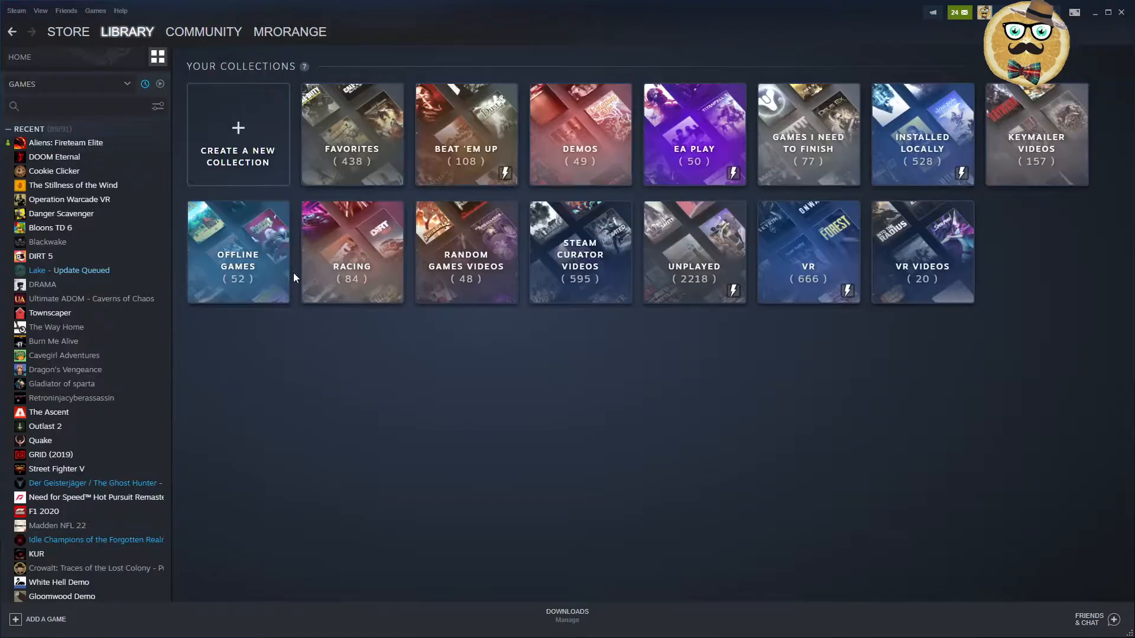
{"action": "scroll", "coordinate": [113, 212], "scroll_direction": "down", "scroll_amount": 10}
{"action": "scroll", "coordinate": [112, 194], "scroll_direction": "down", "scroll_amount": 10}
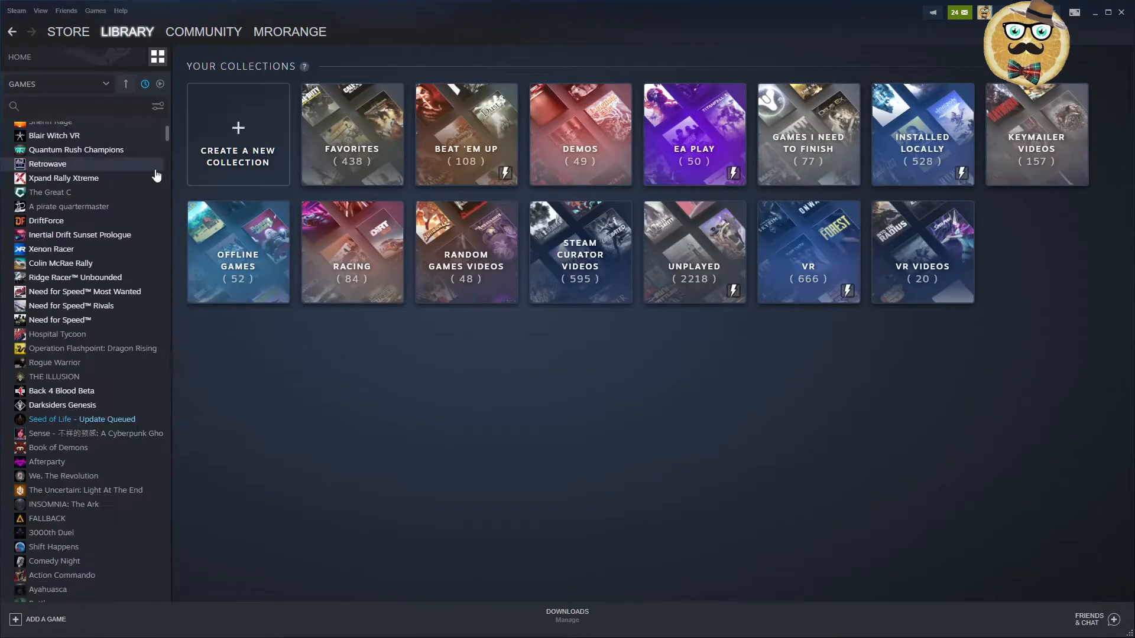
{"action": "scroll", "coordinate": [113, 190], "scroll_direction": "down", "scroll_amount": 10}
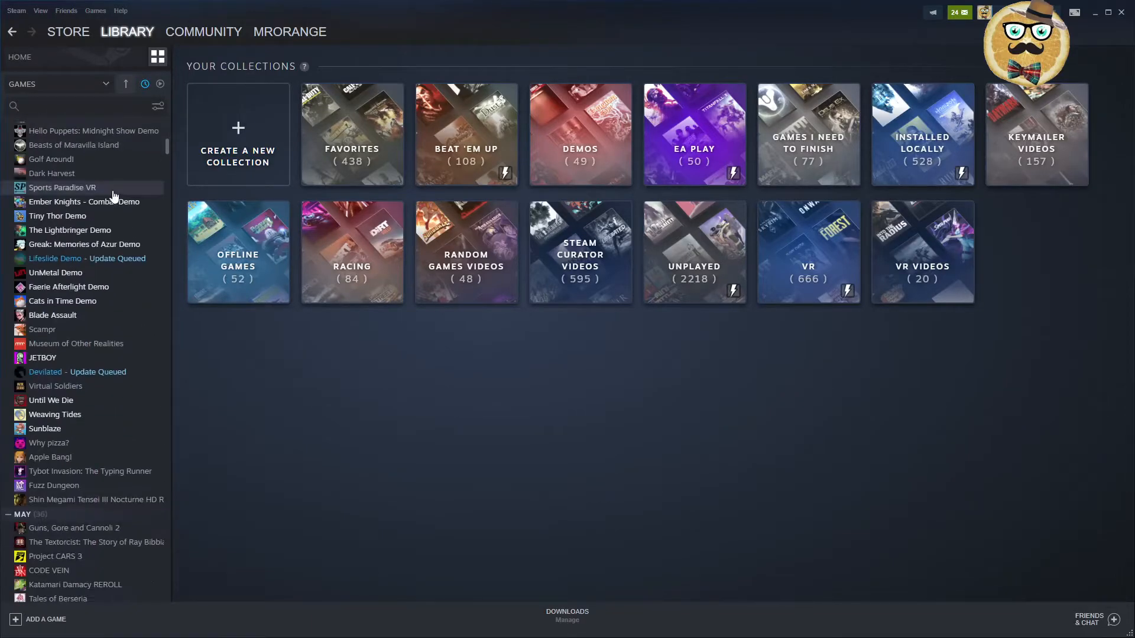
{"action": "scroll", "coordinate": [112, 190], "scroll_direction": "down", "scroll_amount": 5}
{"action": "scroll", "coordinate": [113, 191], "scroll_direction": "down", "scroll_amount": 5}
{"action": "scroll", "coordinate": [113, 191], "scroll_direction": "down", "scroll_amount": 5}
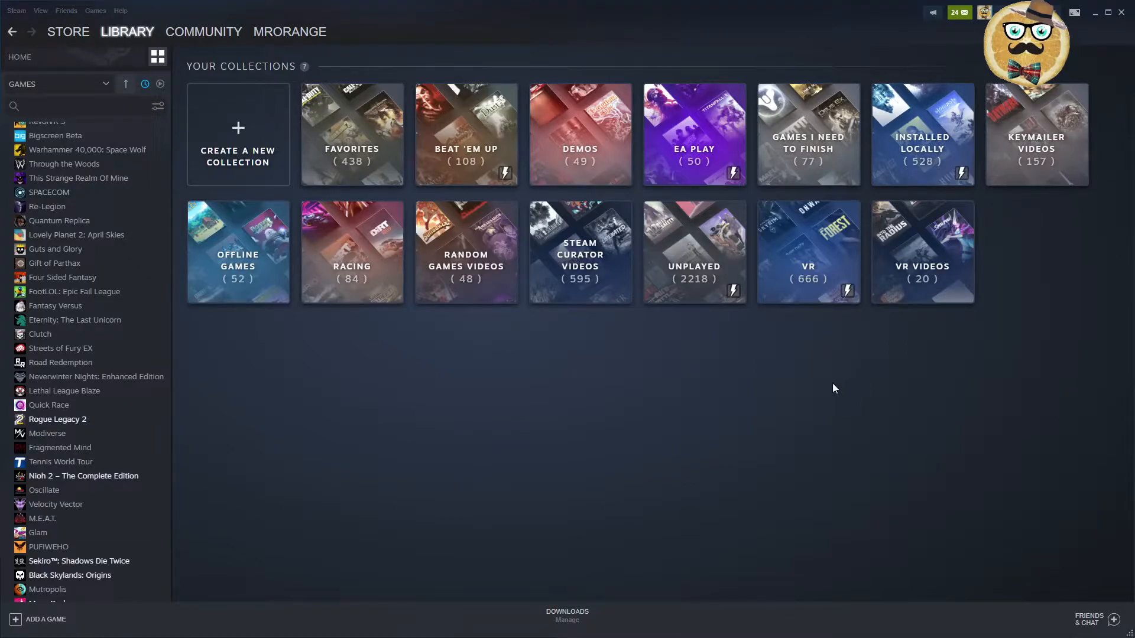
{"action": "scroll", "coordinate": [102, 474], "scroll_direction": "up", "scroll_amount": 5}
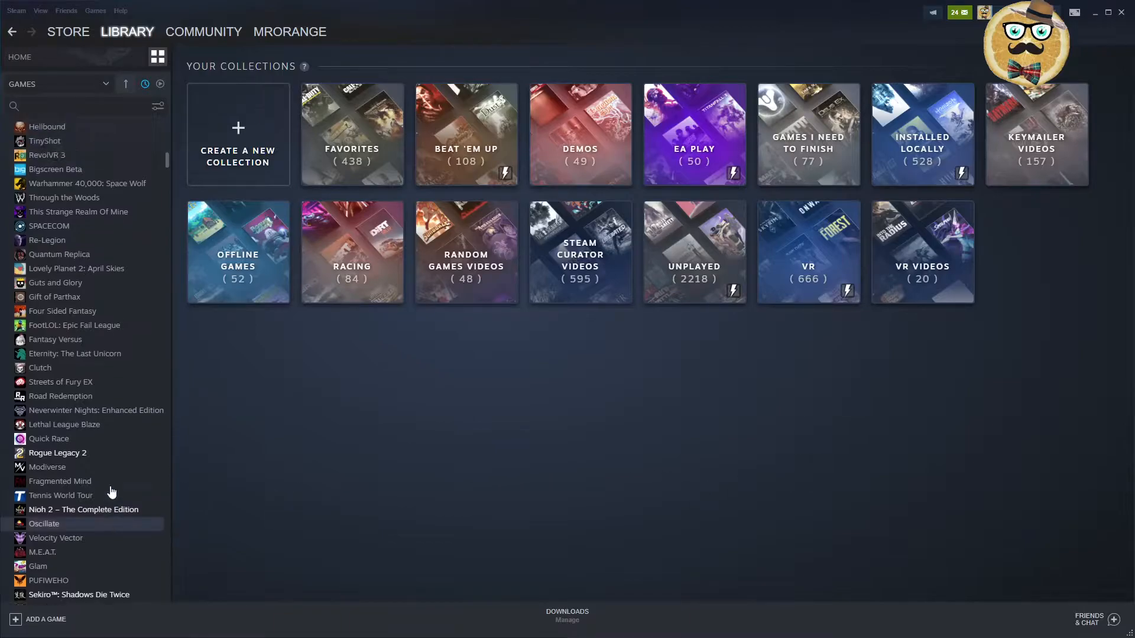
{"action": "scroll", "coordinate": [102, 474], "scroll_direction": "up", "scroll_amount": 5}
{"action": "scroll", "coordinate": [102, 474], "scroll_direction": "up", "scroll_amount": 5}
{"action": "scroll", "coordinate": [103, 480], "scroll_direction": "down", "scroll_amount": 5}
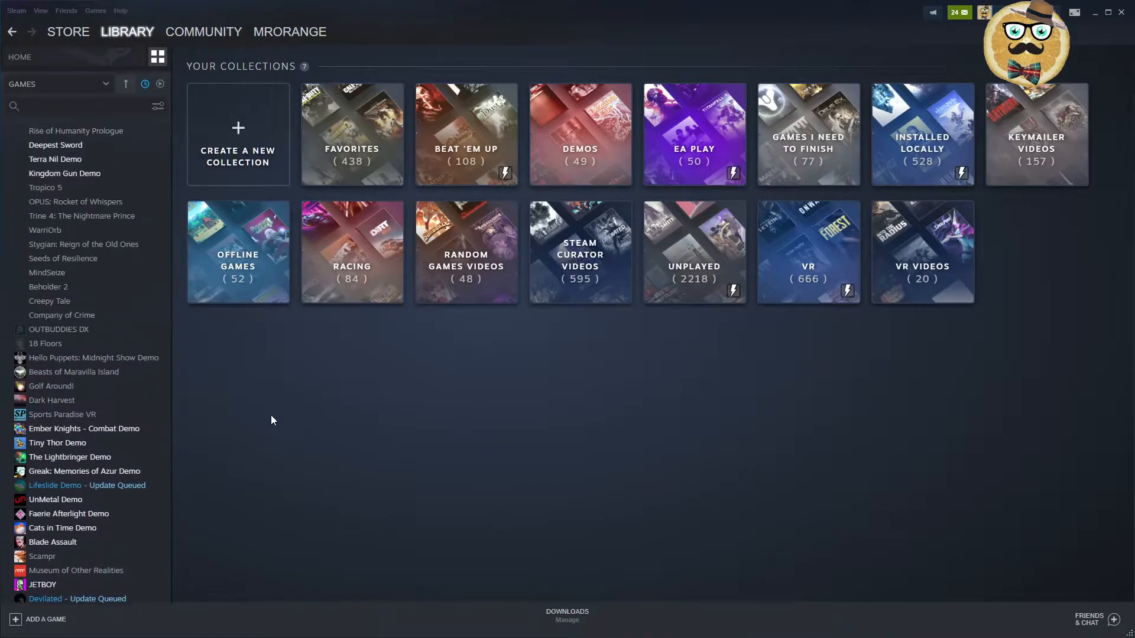
{"action": "scroll", "coordinate": [43, 437], "scroll_direction": "down", "scroll_amount": 5}
{"action": "scroll", "coordinate": [44, 436], "scroll_direction": "down", "scroll_amount": 5}
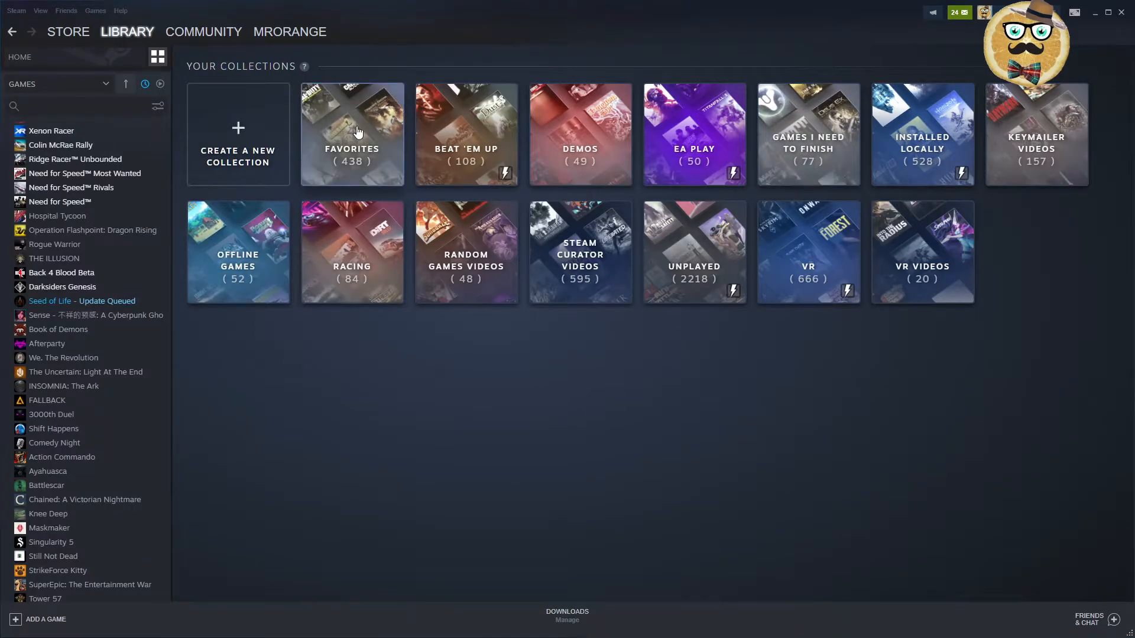
{"action": "scroll", "coordinate": [60, 428], "scroll_direction": "up", "scroll_amount": 5}
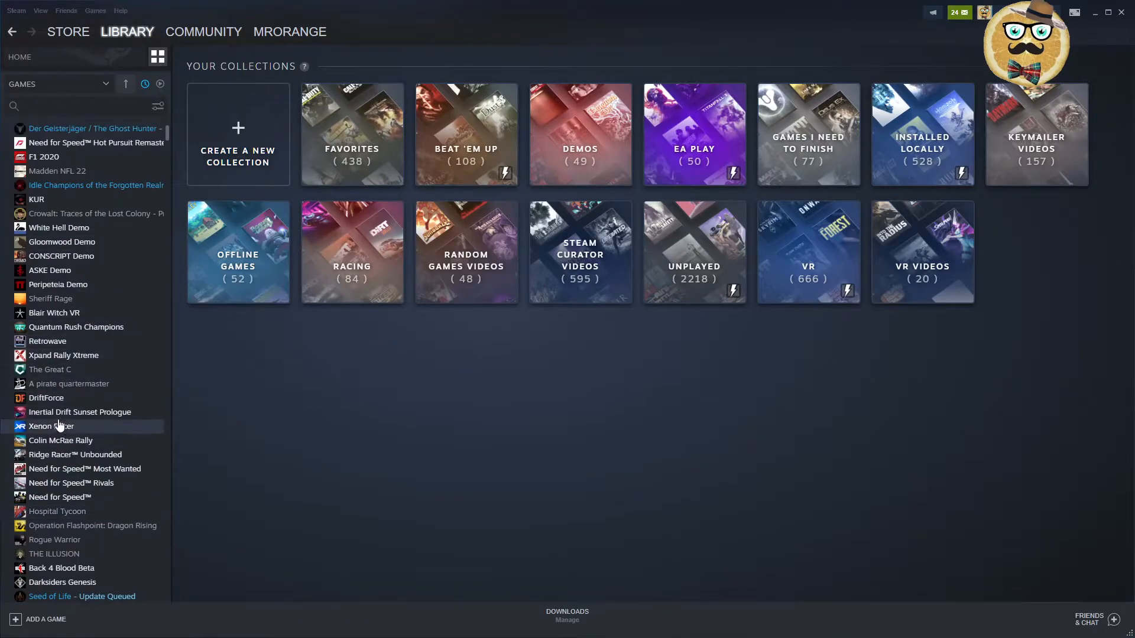
{"action": "right_click", "coordinate": [59, 400]}
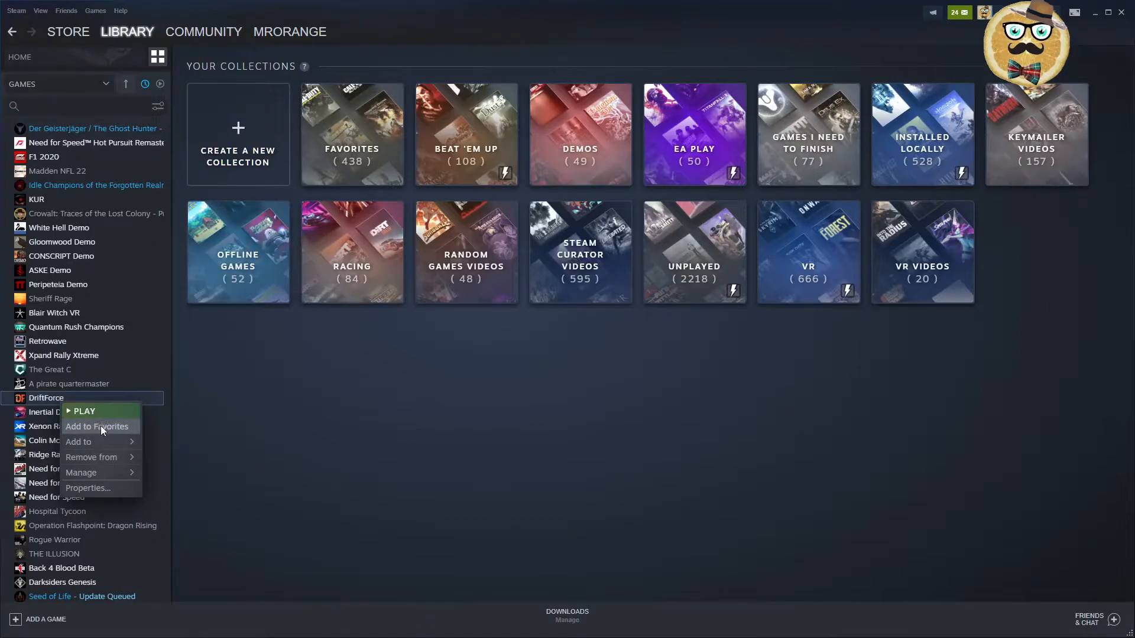
{"action": "left_click", "coordinate": [301, 255]}
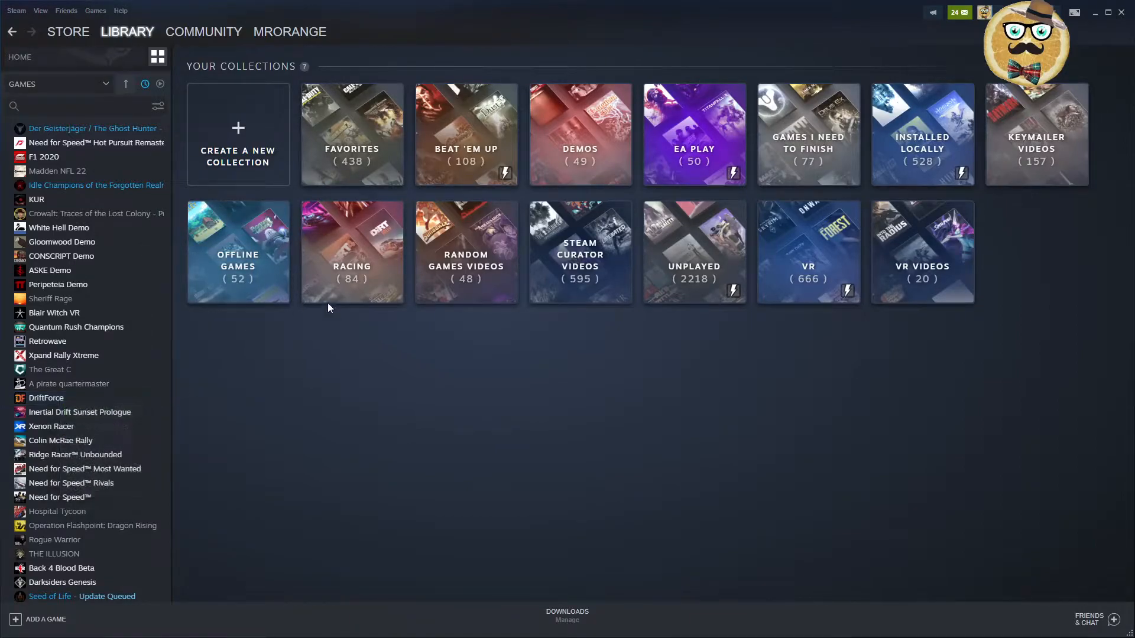
{"action": "left_click", "coordinate": [362, 156]}
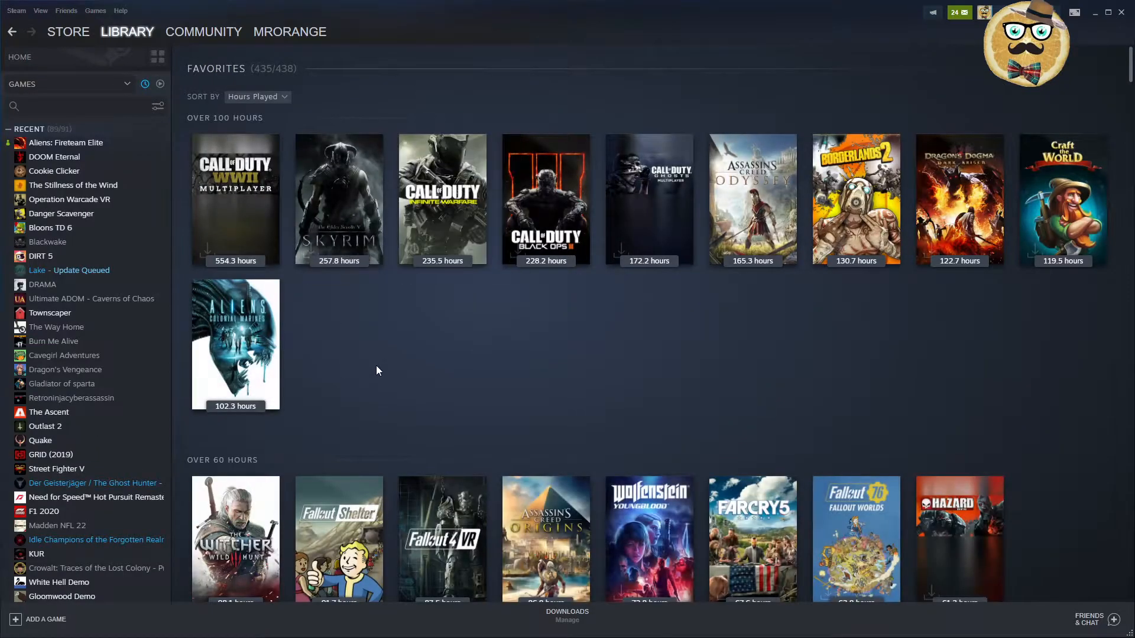
{"action": "key", "text": "alt+Left"}
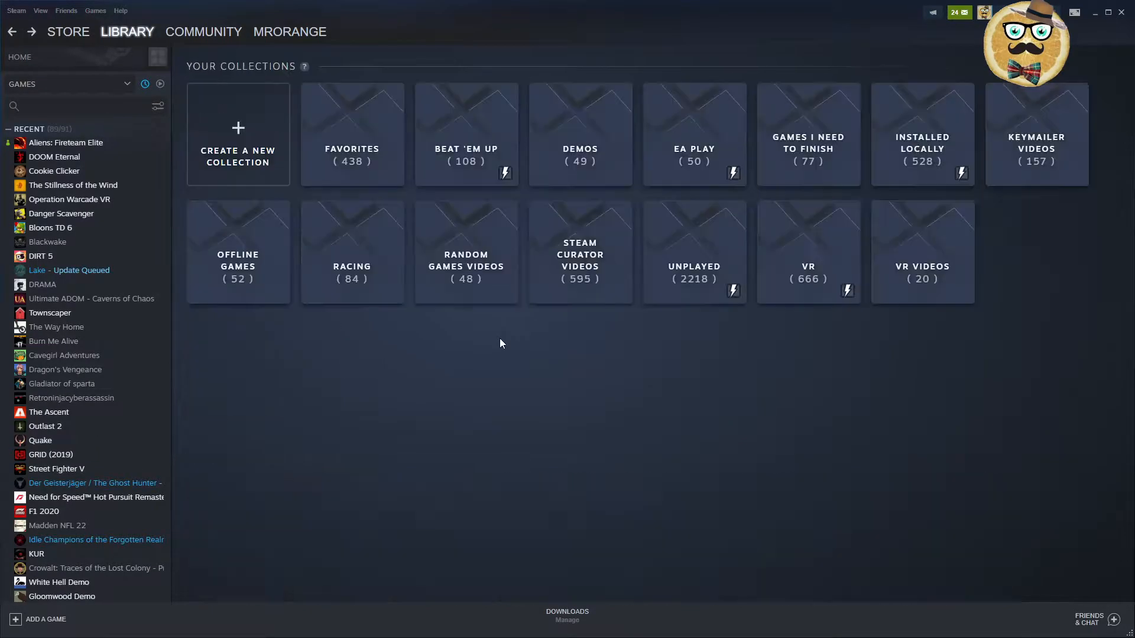
{"action": "left_click", "coordinate": [466, 164]}
{"action": "mouse_move", "coordinate": [443, 413]}
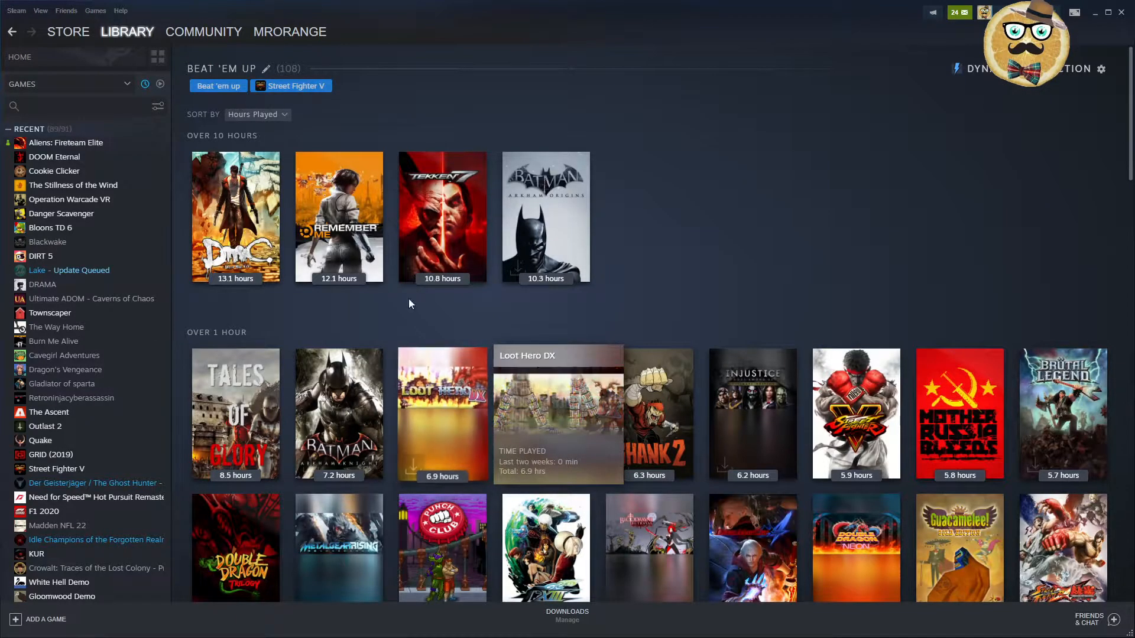
{"action": "key", "text": "alt+Left"}
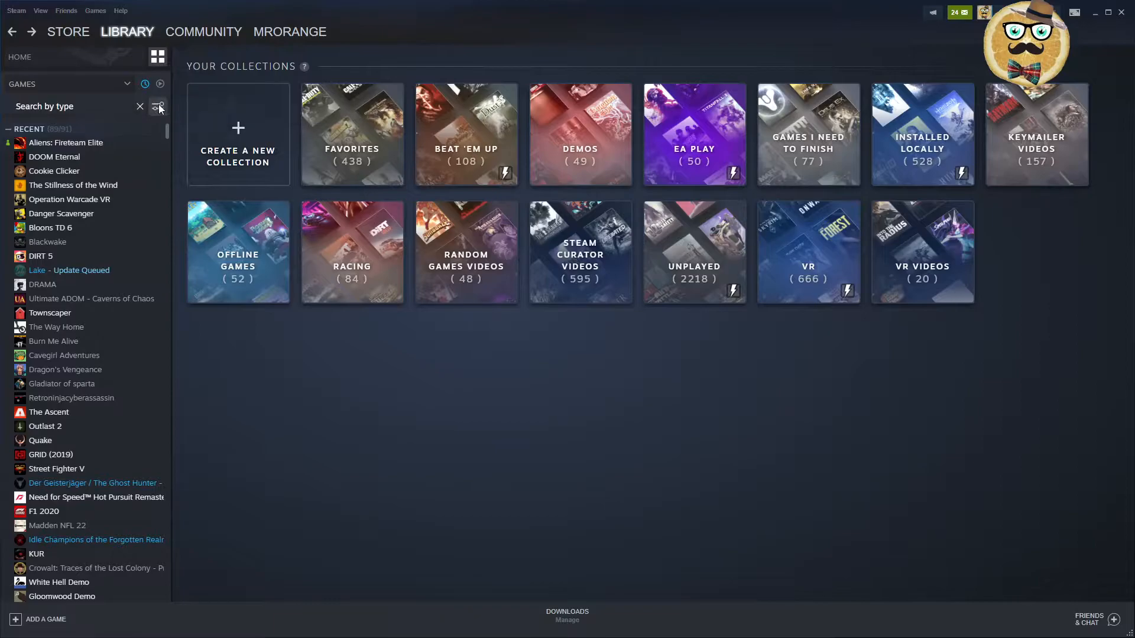
{"action": "left_click", "coordinate": [158, 106]}
{"action": "mouse_move", "coordinate": [304, 67]}
{"action": "left_click", "coordinate": [306, 377]}
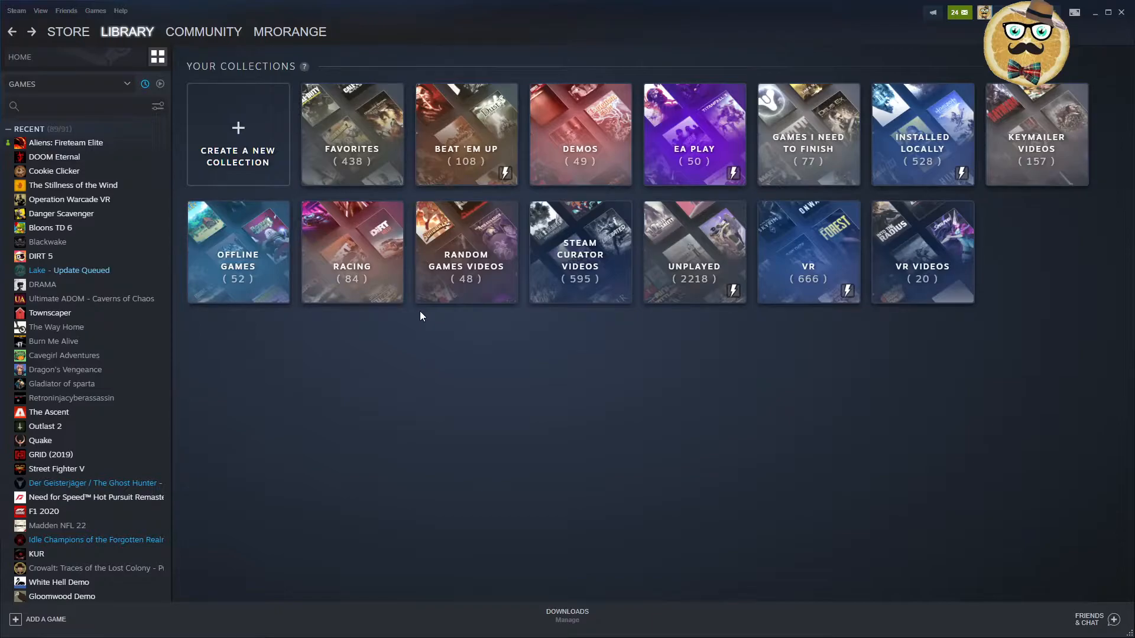
- Remove Street Fighter V from the Beat 'Em Up collection's filters, leaving 107 games
{"action": "left_click", "coordinate": [451, 172]}
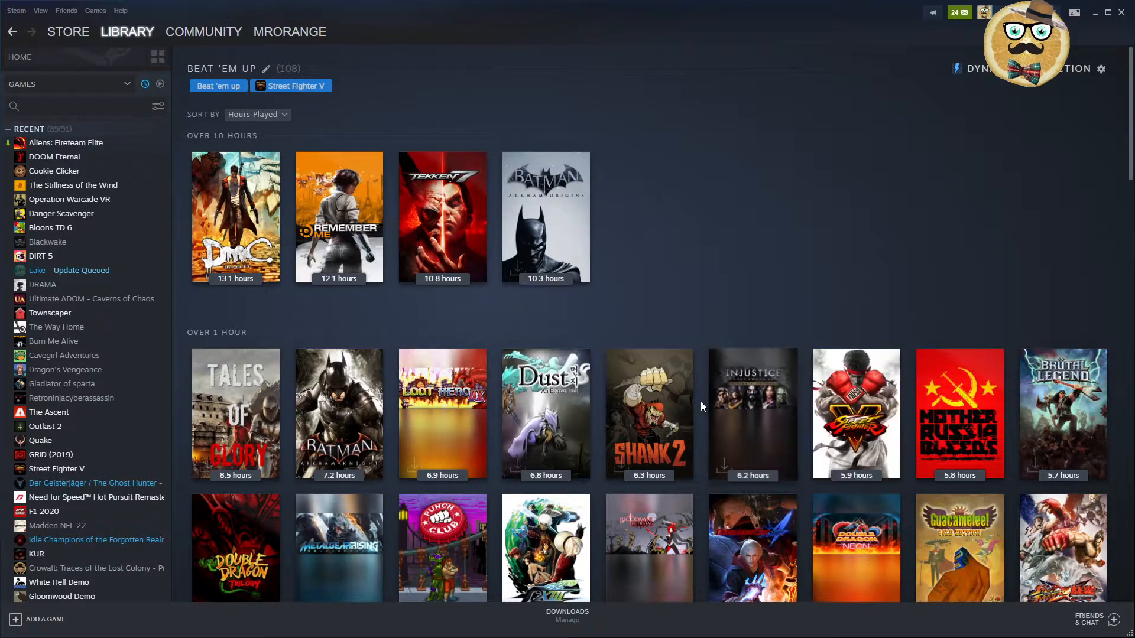
{"action": "left_click", "coordinate": [1102, 69]}
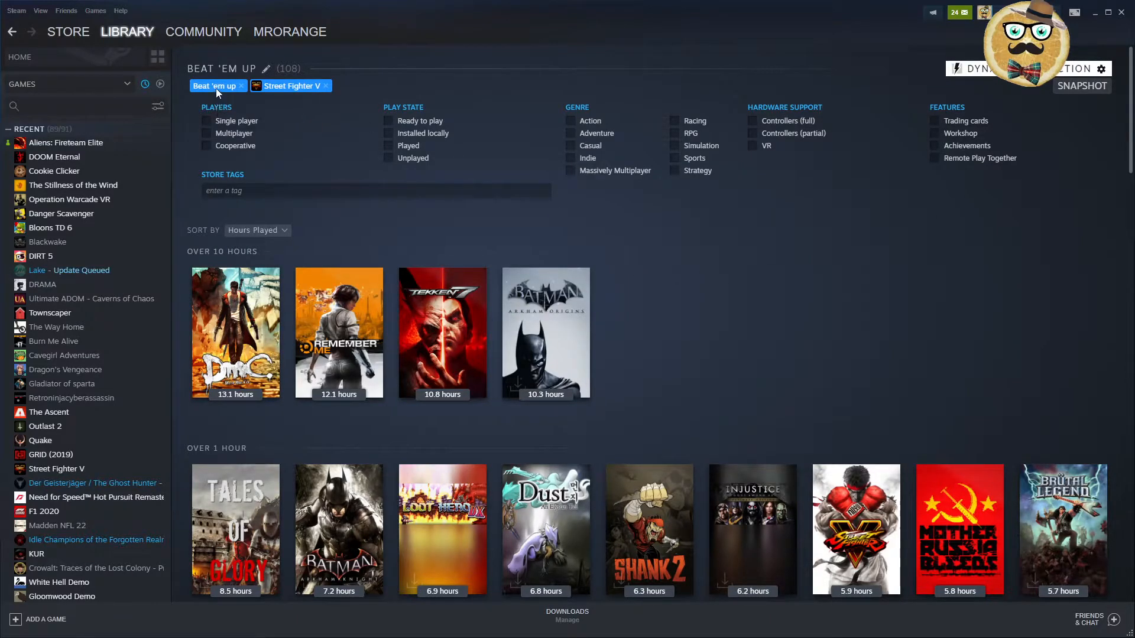
{"action": "left_click", "coordinate": [327, 86]}
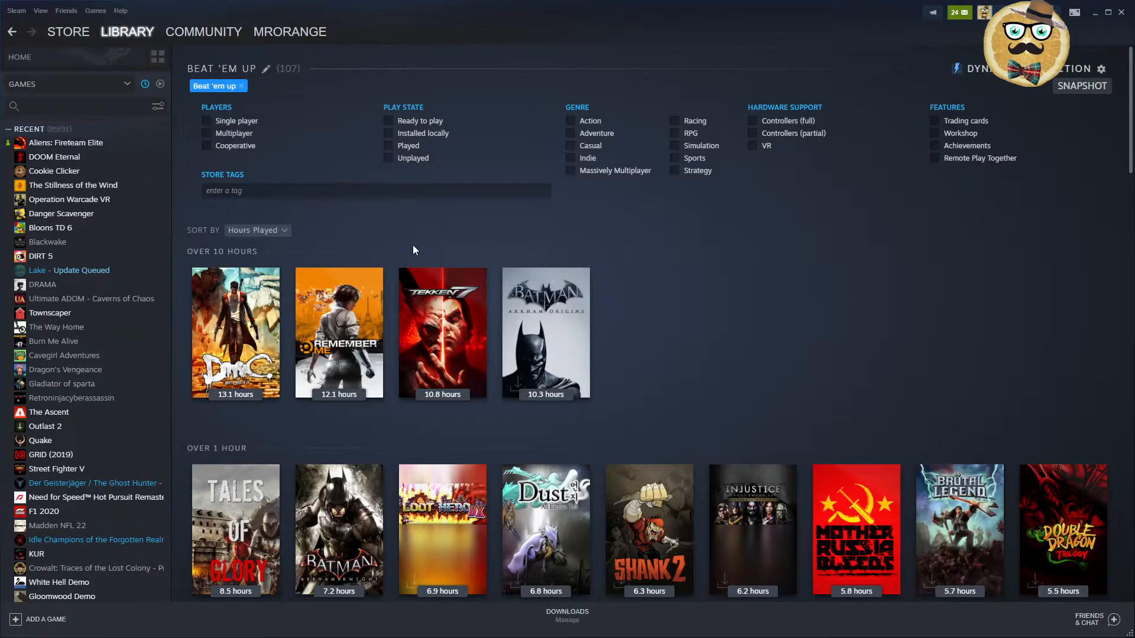
{"action": "scroll", "coordinate": [413, 251], "scroll_direction": "down", "scroll_amount": 6}
{"action": "scroll", "coordinate": [444, 266], "scroll_direction": "up", "scroll_amount": 2}
{"action": "scroll", "coordinate": [473, 275], "scroll_direction": "up", "scroll_amount": 2}
{"action": "scroll", "coordinate": [473, 276], "scroll_direction": "up", "scroll_amount": 4}
- Hide the filter settings and try sorting Beat 'Em Up alphabetically and by friends playing
{"action": "left_click", "coordinate": [1101, 69]}
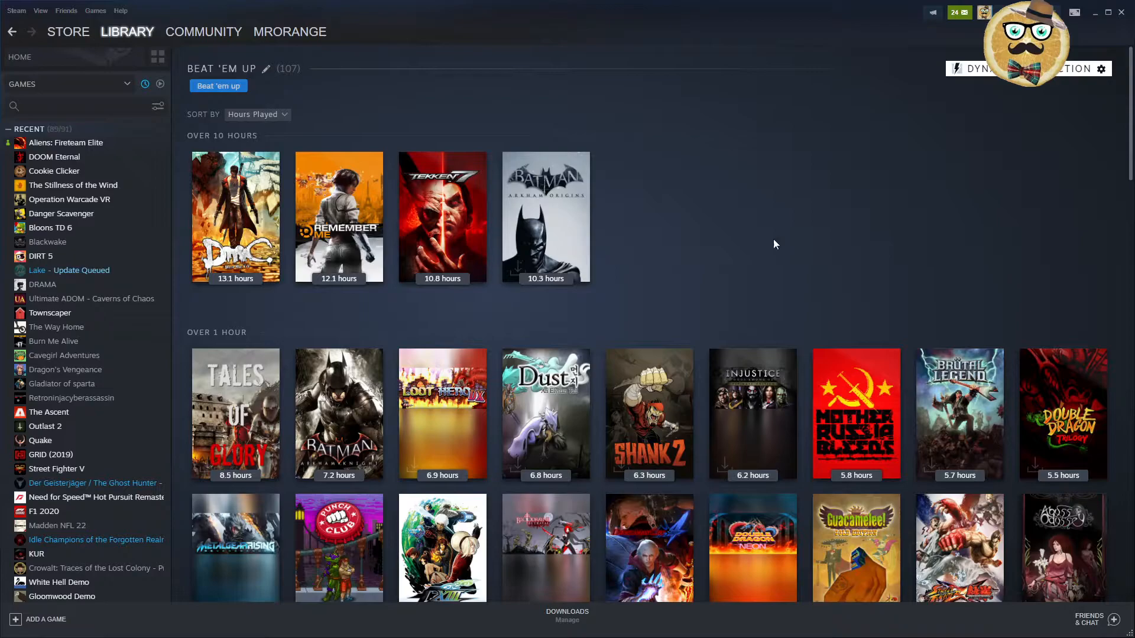
{"action": "left_click", "coordinate": [283, 115]}
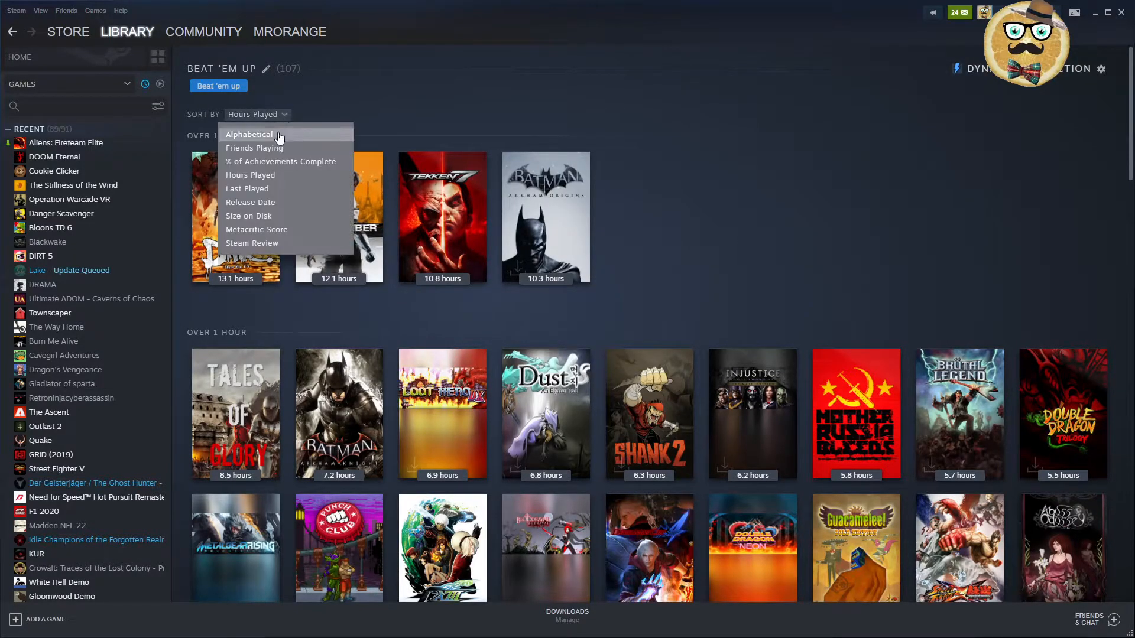
{"action": "left_click", "coordinate": [280, 137]}
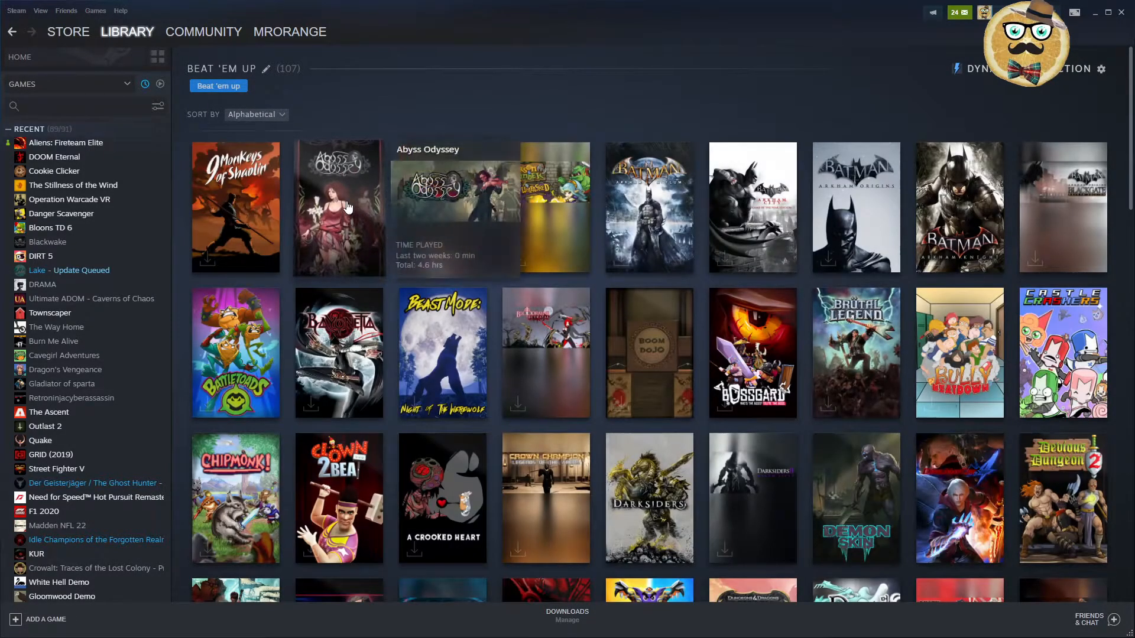
{"action": "left_click", "coordinate": [282, 113]}
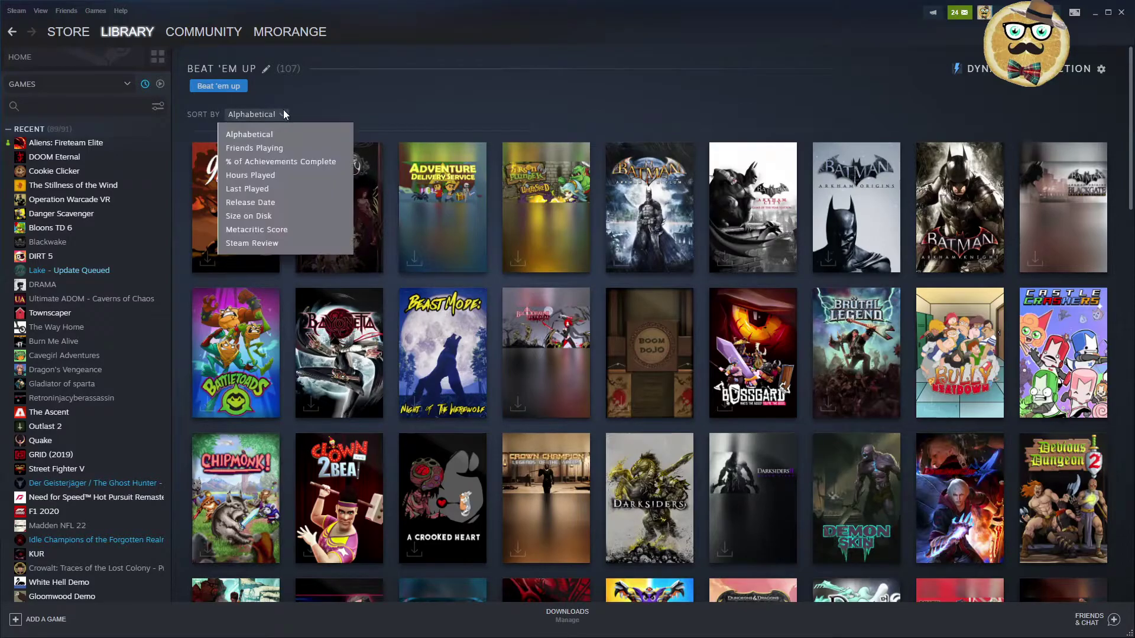
{"action": "left_click", "coordinate": [278, 149]}
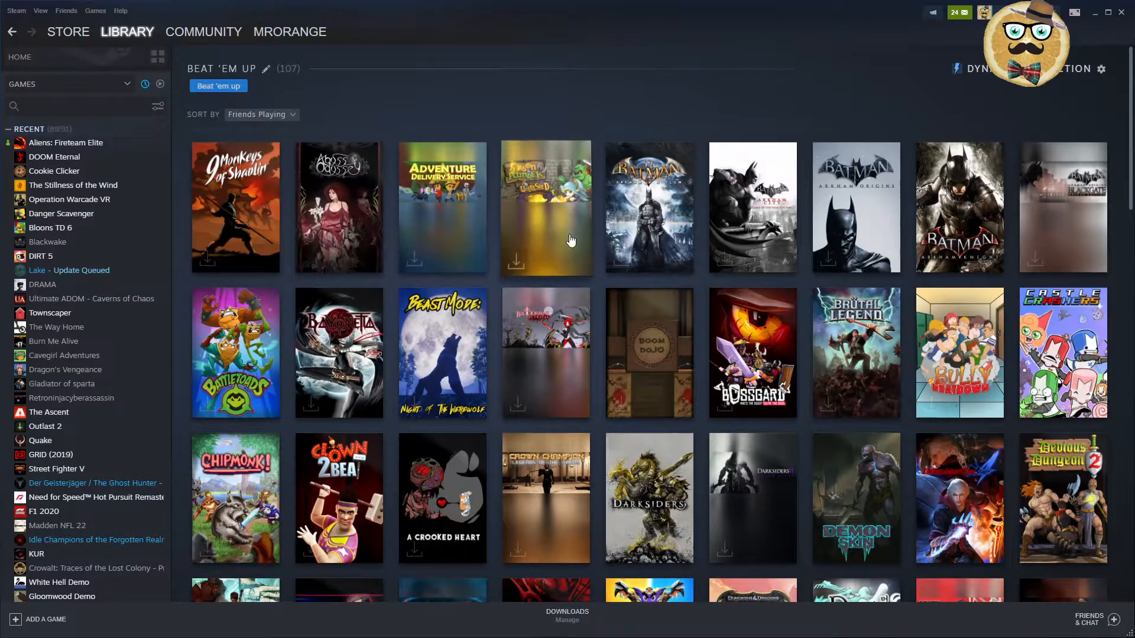
{"action": "scroll", "coordinate": [570, 239], "scroll_direction": "down", "scroll_amount": 10}
{"action": "scroll", "coordinate": [444, 249], "scroll_direction": "up", "scroll_amount": 10}
{"action": "scroll", "coordinate": [420, 249], "scroll_direction": "down", "scroll_amount": 5}
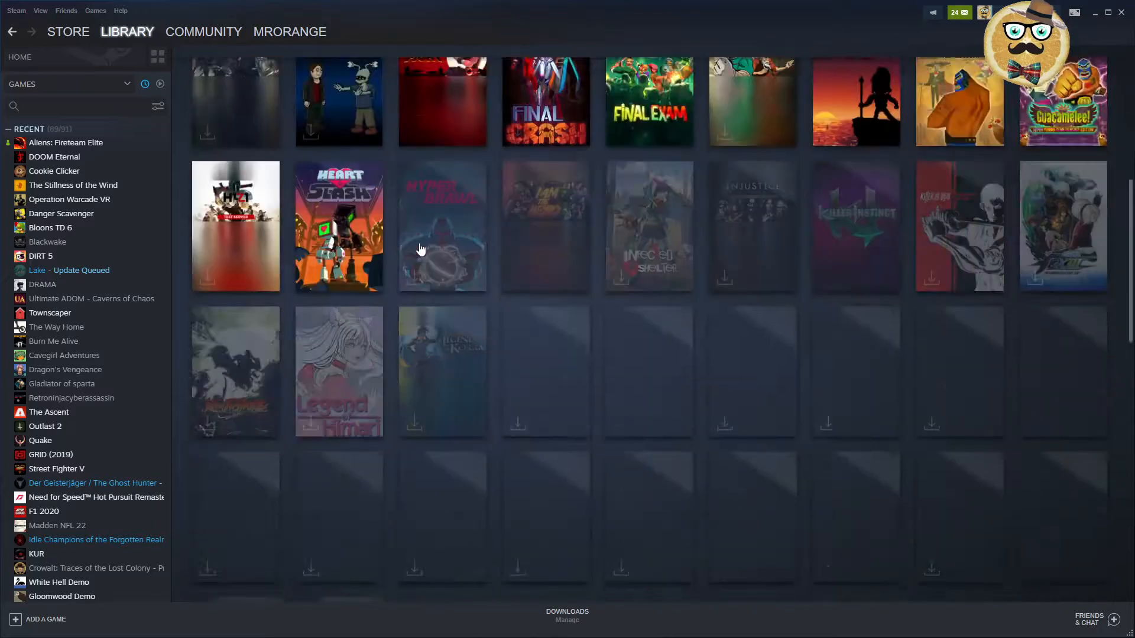
{"action": "scroll", "coordinate": [420, 249], "scroll_direction": "down", "scroll_amount": 5}
{"action": "scroll", "coordinate": [404, 239], "scroll_direction": "up", "scroll_amount": 10}
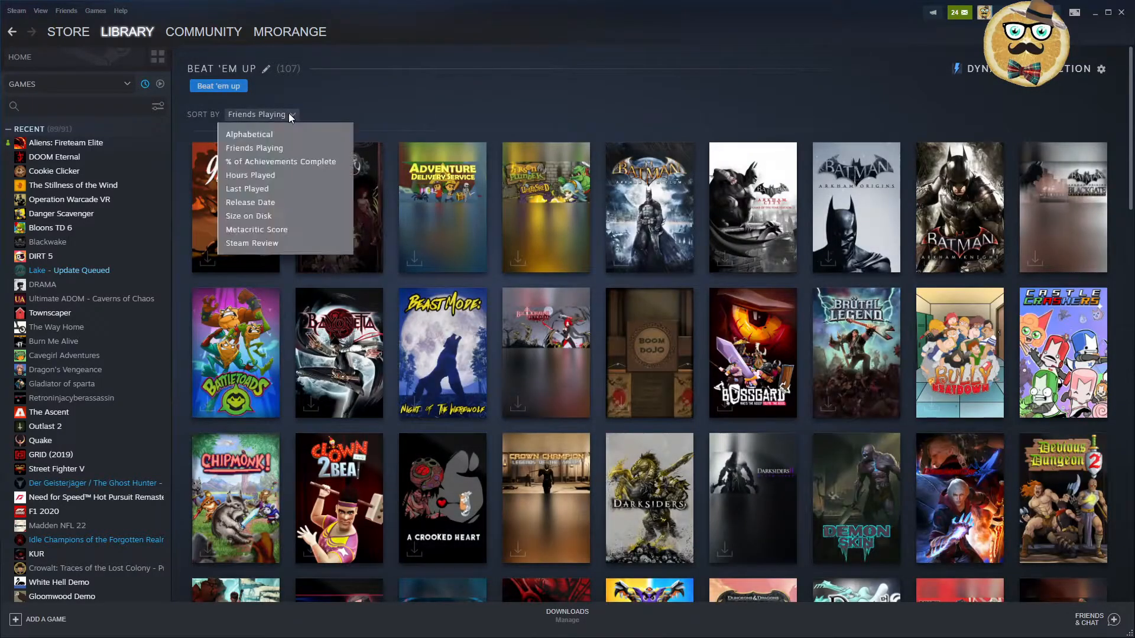
{"action": "left_click", "coordinate": [282, 150]}
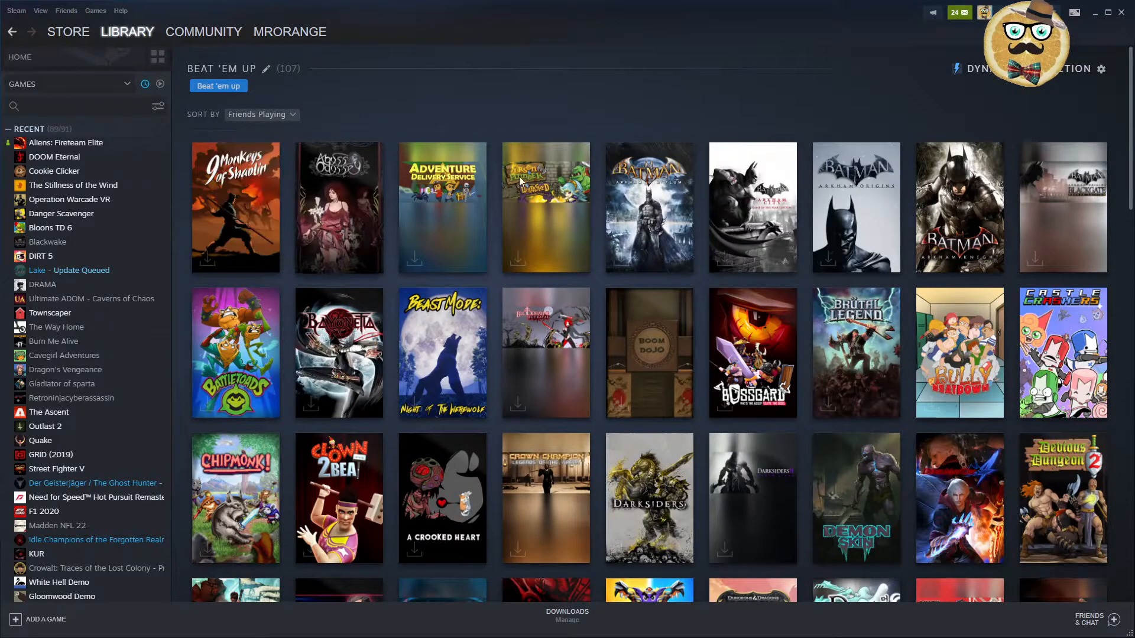
- Try % of achievements and last played, settle on Hours Played, then return to the collections overview
{"action": "left_click", "coordinate": [296, 121]}
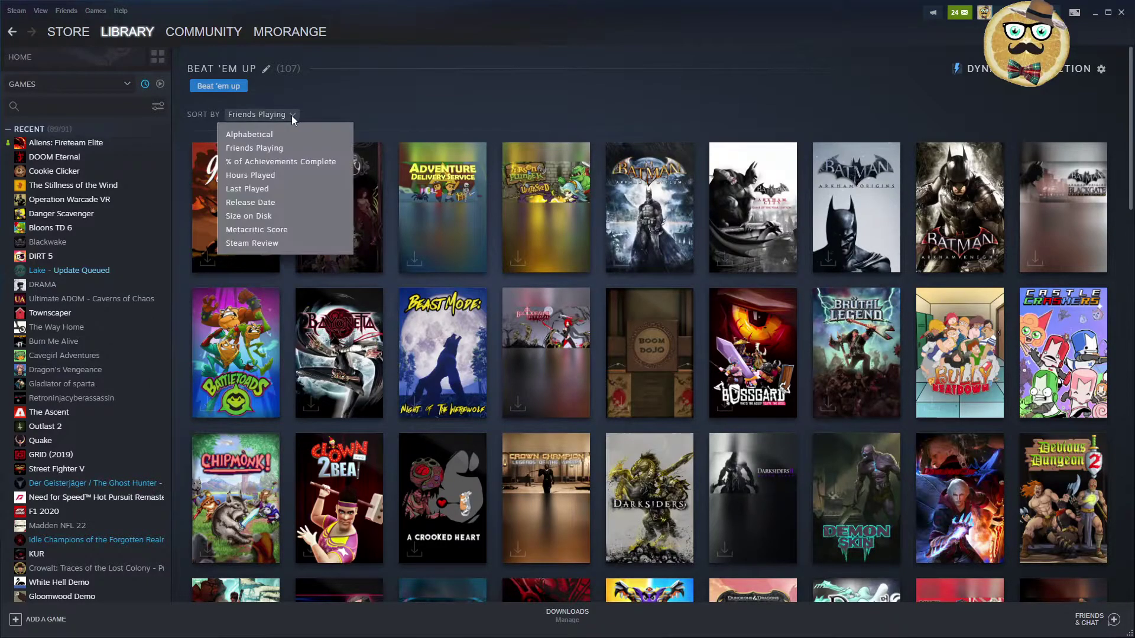
{"action": "left_click", "coordinate": [285, 166]}
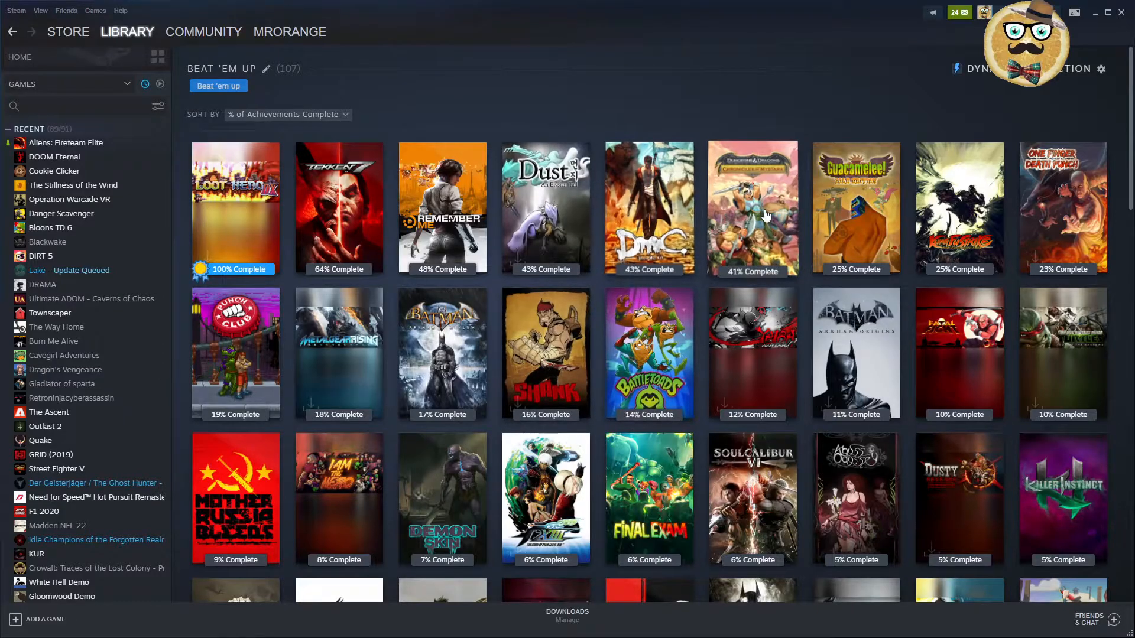
{"action": "scroll", "coordinate": [750, 302], "scroll_direction": "down", "scroll_amount": 10}
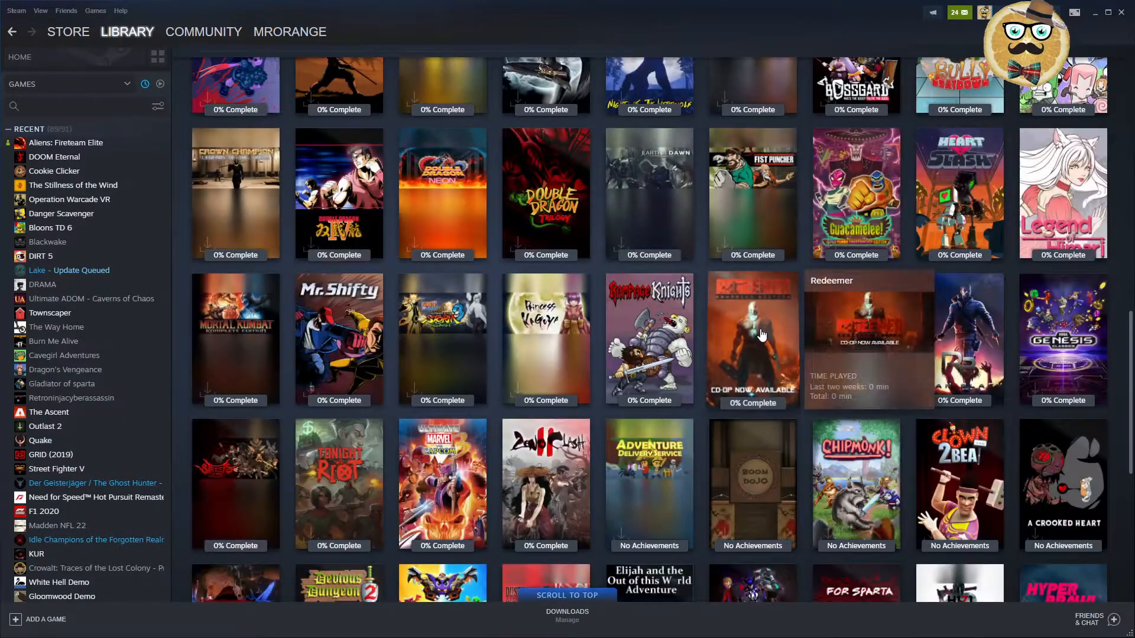
{"action": "scroll", "coordinate": [762, 329], "scroll_direction": "down", "scroll_amount": 8}
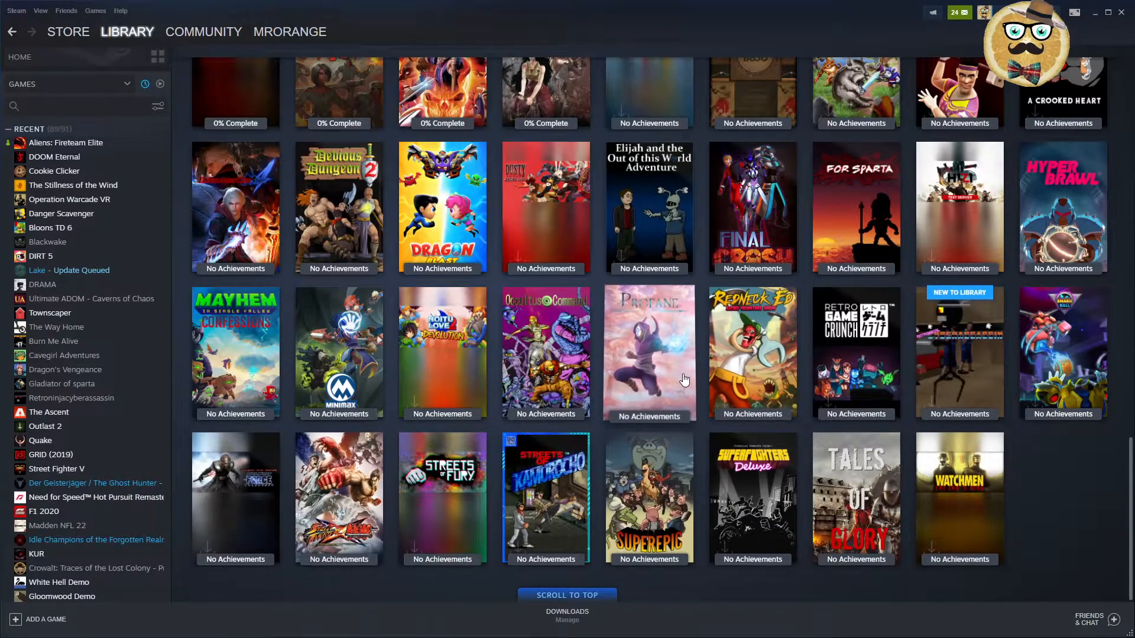
{"action": "scroll", "coordinate": [799, 354], "scroll_direction": "up", "scroll_amount": 2}
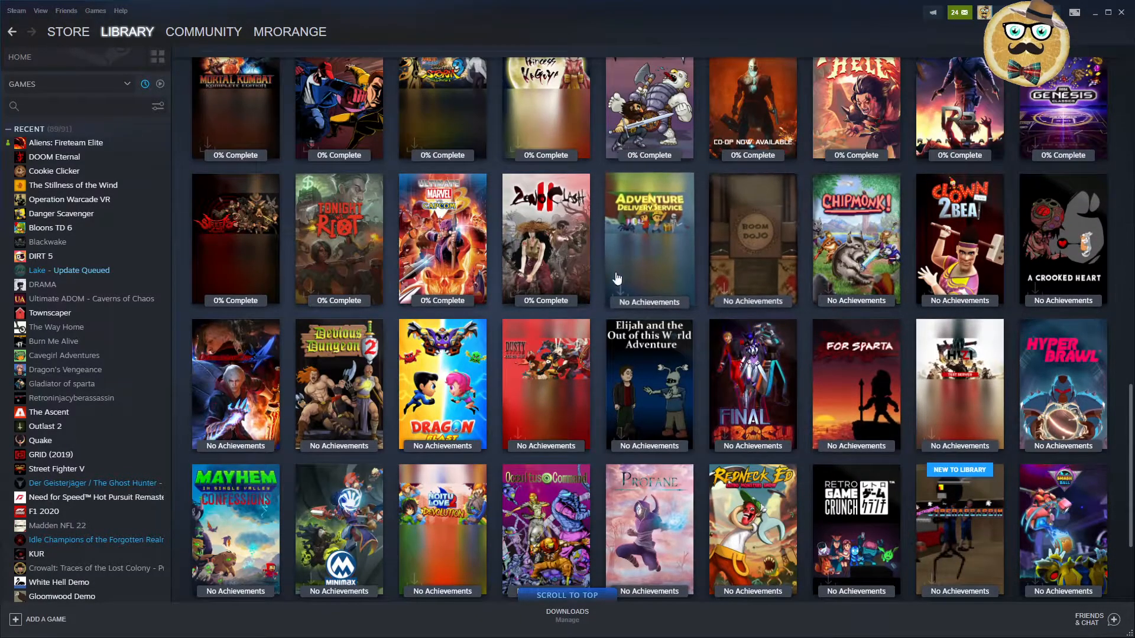
{"action": "scroll", "coordinate": [618, 279], "scroll_direction": "up", "scroll_amount": 5}
{"action": "scroll", "coordinate": [532, 266], "scroll_direction": "up", "scroll_amount": 5}
{"action": "scroll", "coordinate": [488, 266], "scroll_direction": "up", "scroll_amount": 5}
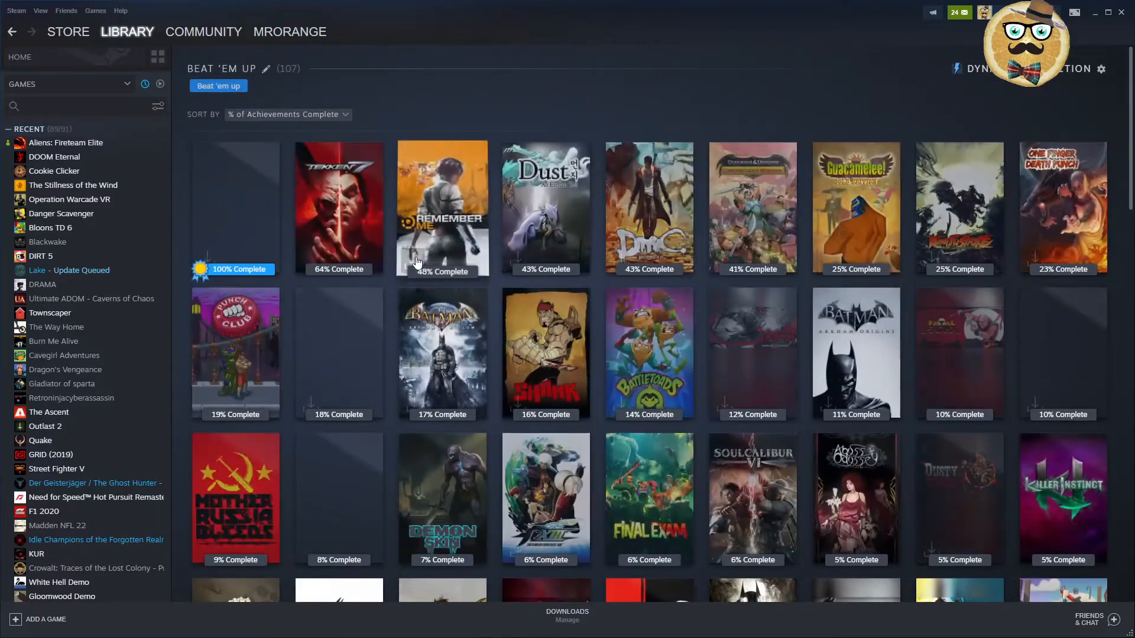
{"action": "left_click", "coordinate": [288, 114]}
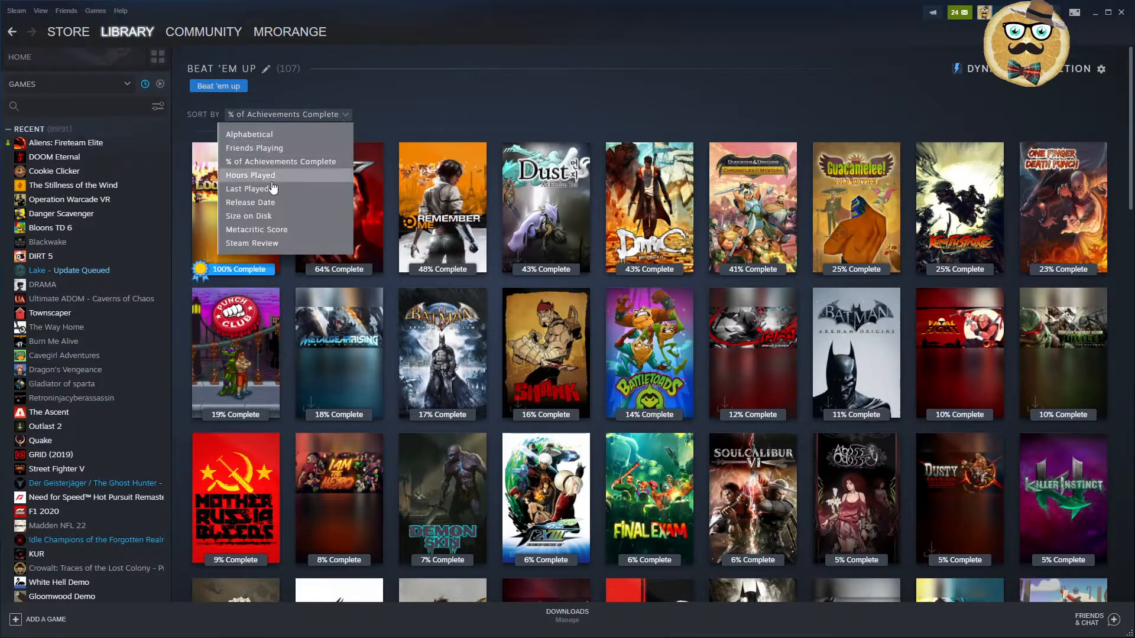
{"action": "left_click", "coordinate": [251, 188]}
{"action": "left_click", "coordinate": [279, 116]}
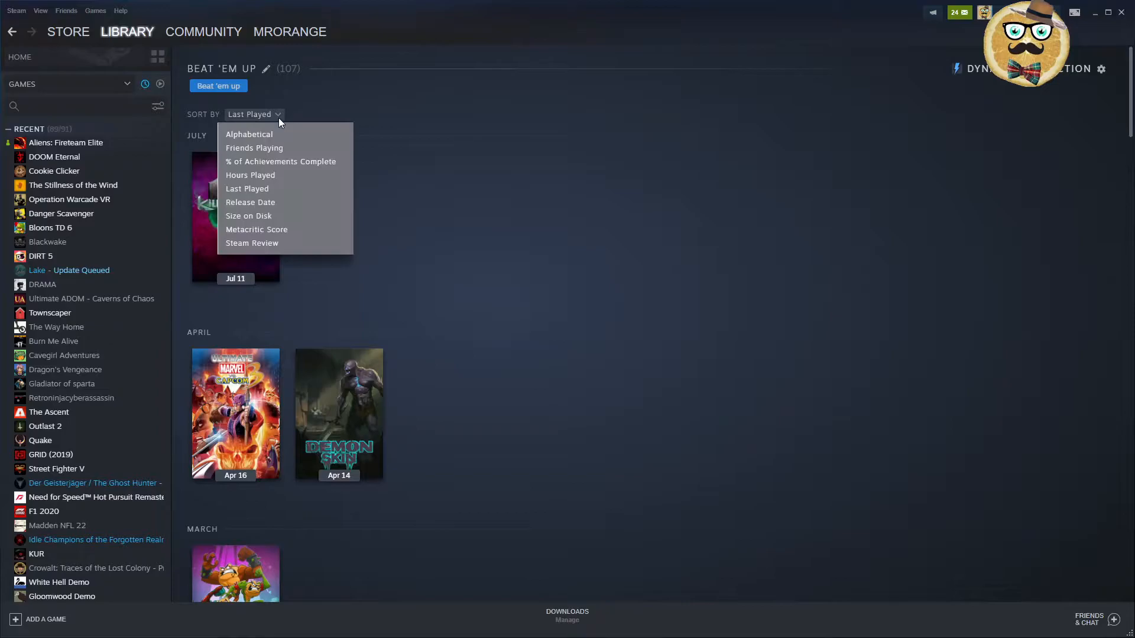
{"action": "left_click", "coordinate": [251, 175]}
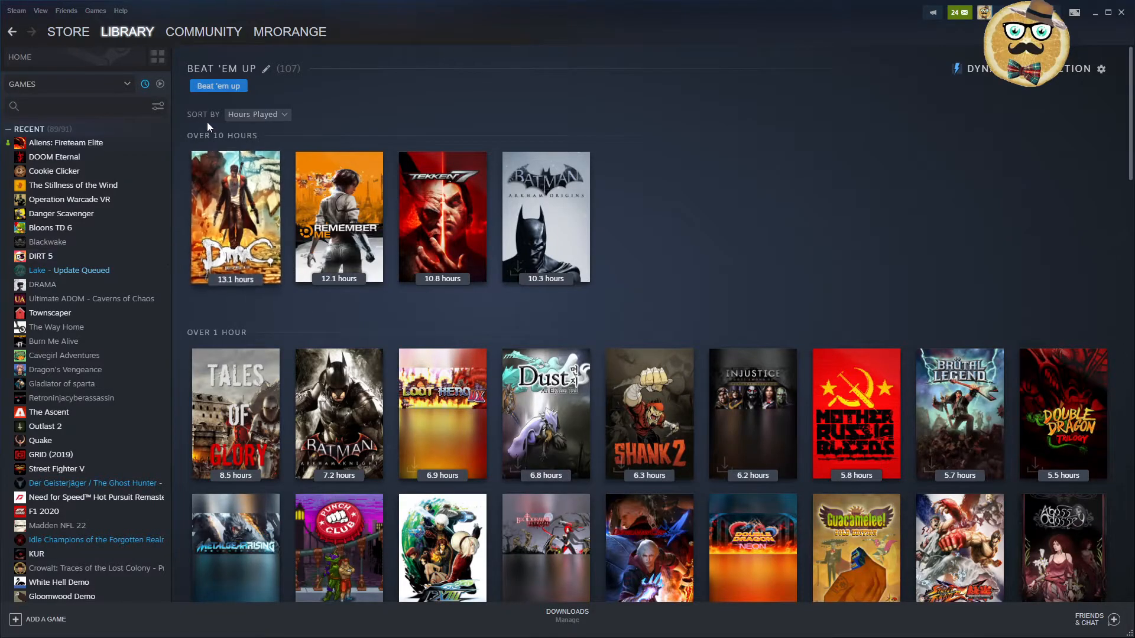
{"action": "left_click", "coordinate": [157, 59]}
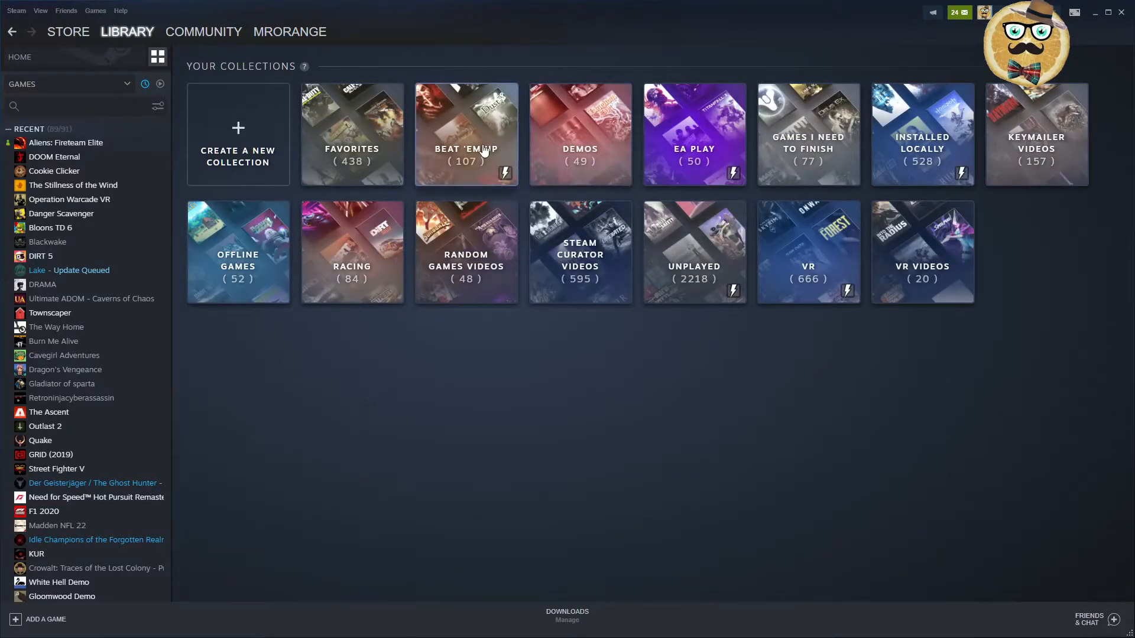
{"action": "left_click", "coordinate": [568, 147]}
{"action": "scroll", "coordinate": [581, 237], "scroll_direction": "down", "scroll_amount": 5}
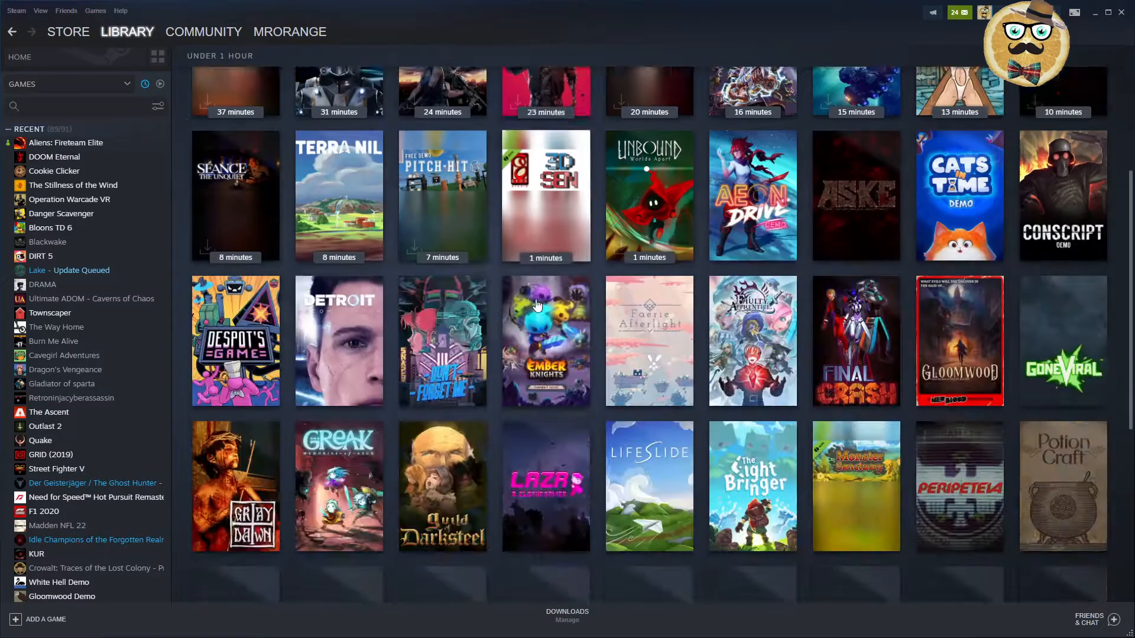
{"action": "scroll", "coordinate": [568, 284], "scroll_direction": "down", "scroll_amount": 5}
{"action": "scroll", "coordinate": [560, 304], "scroll_direction": "up", "scroll_amount": 10}
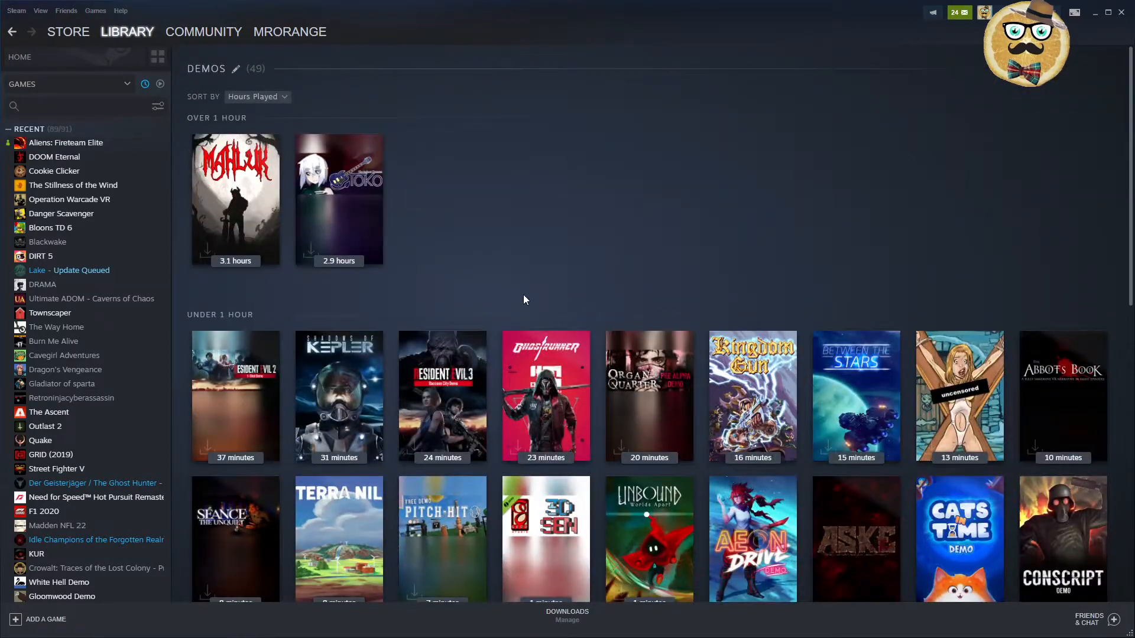
{"action": "key", "text": "alt+Left"}
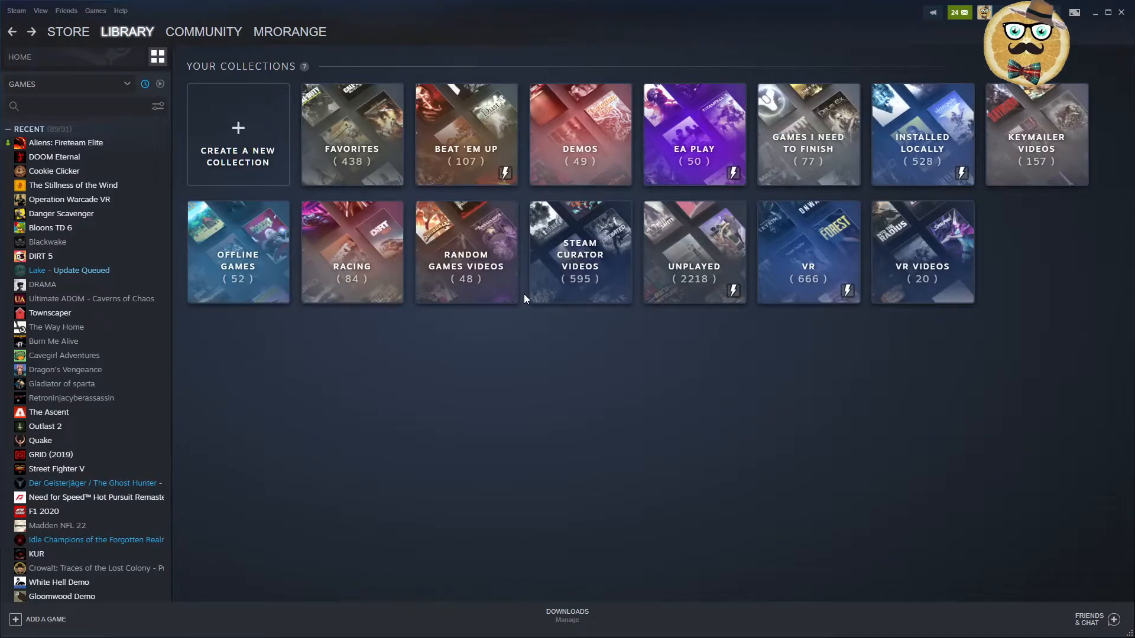
{"action": "left_click", "coordinate": [705, 135]}
{"action": "scroll", "coordinate": [787, 316], "scroll_direction": "down", "scroll_amount": 3}
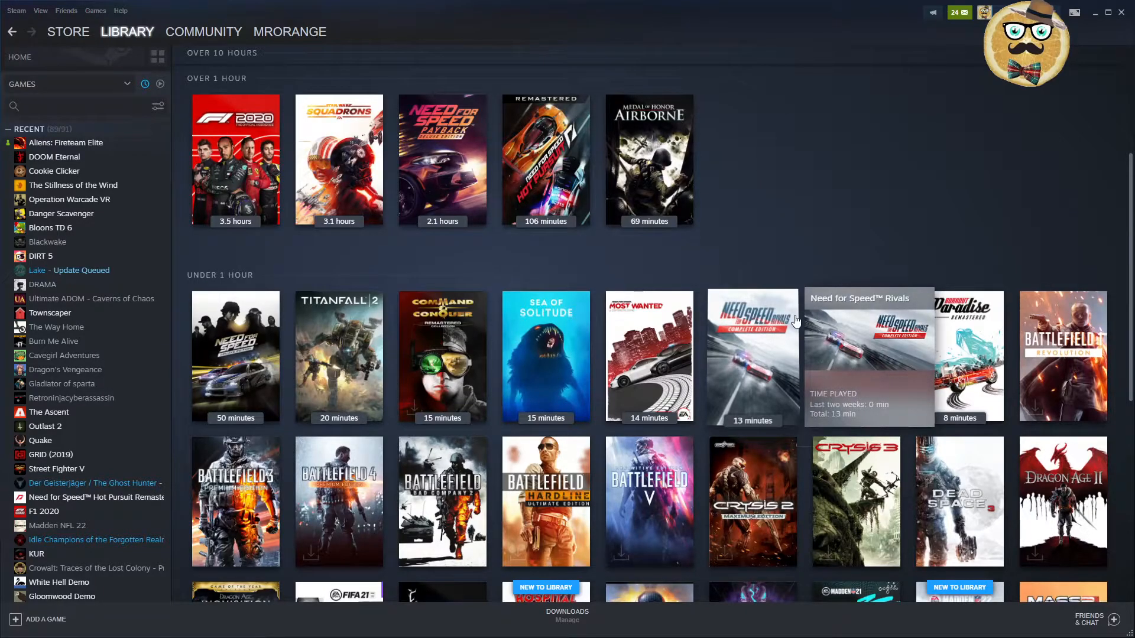
{"action": "scroll", "coordinate": [796, 324], "scroll_direction": "up", "scroll_amount": 5}
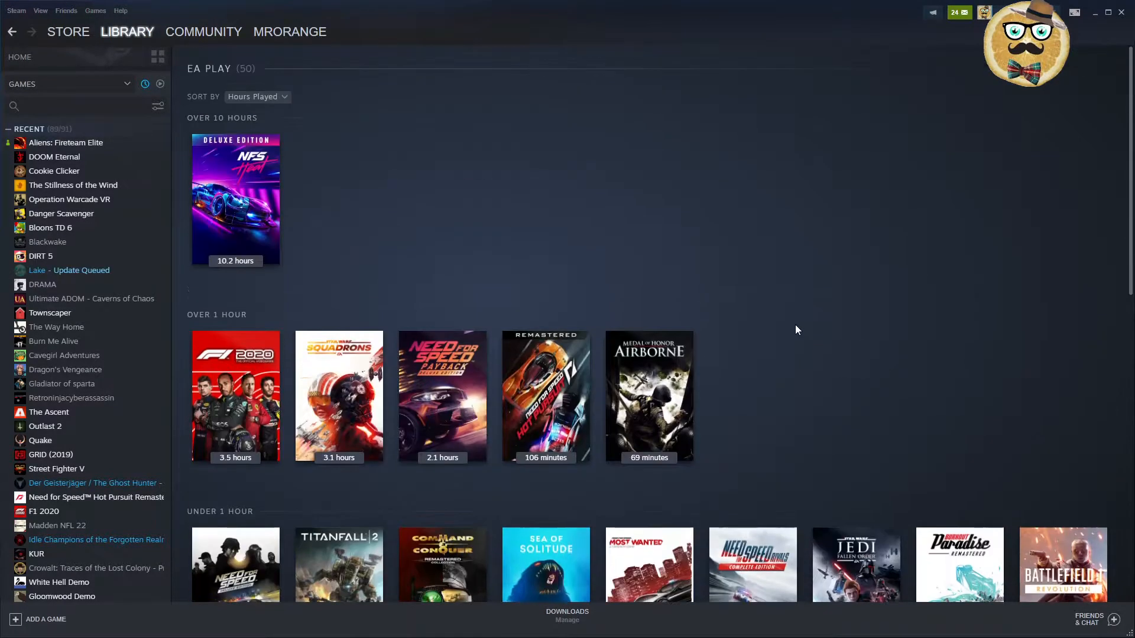
{"action": "left_click", "coordinate": [12, 30]}
{"action": "left_click", "coordinate": [829, 143]}
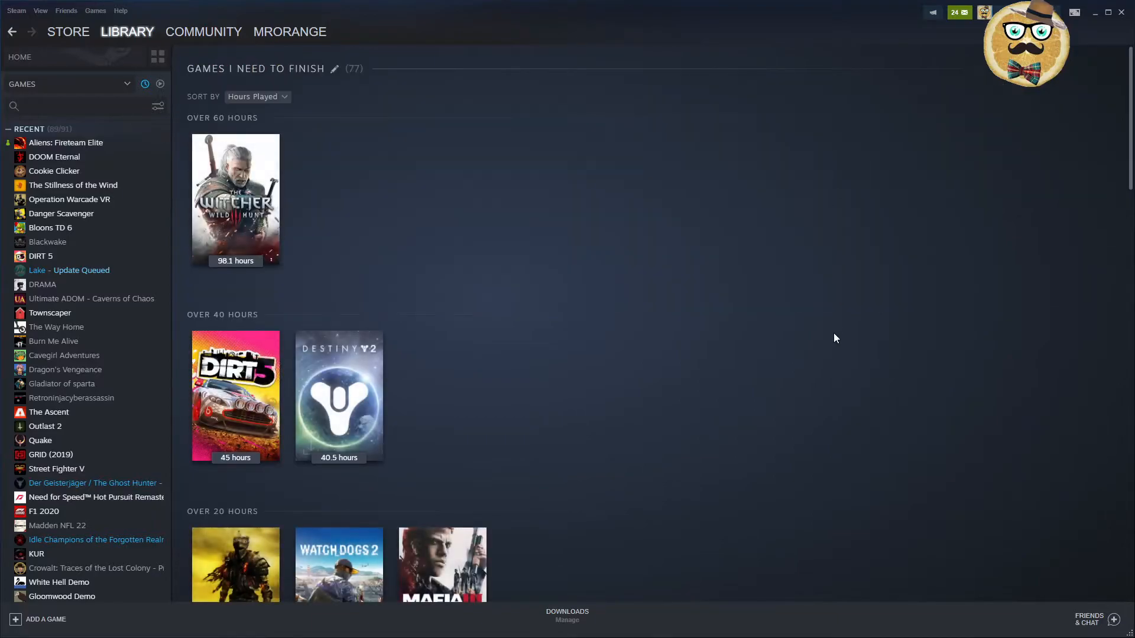
{"action": "scroll", "coordinate": [835, 332], "scroll_direction": "down", "scroll_amount": 5}
{"action": "scroll", "coordinate": [834, 333], "scroll_direction": "up", "scroll_amount": 5}
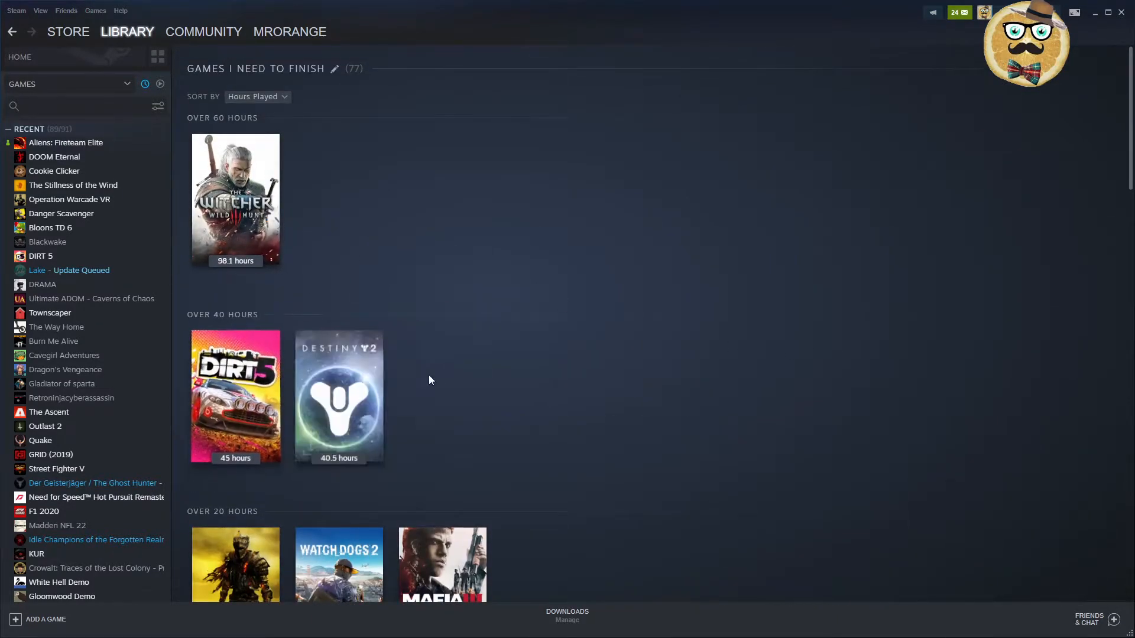
{"action": "scroll", "coordinate": [439, 447], "scroll_direction": "down", "scroll_amount": 2}
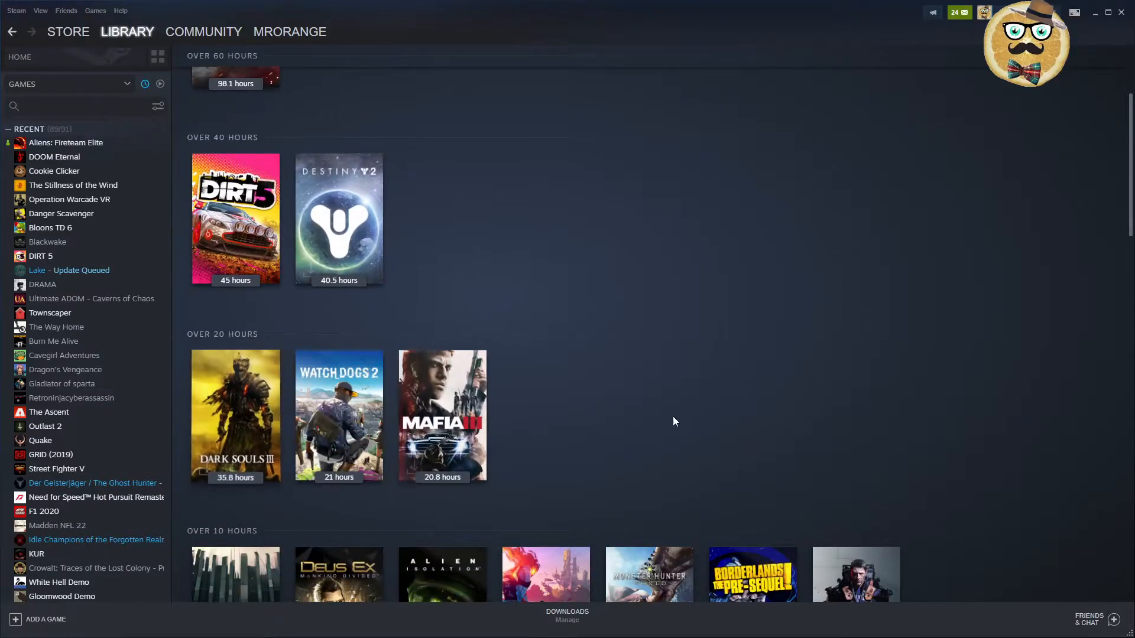
{"action": "scroll", "coordinate": [694, 432], "scroll_direction": "down", "scroll_amount": 4}
{"action": "scroll", "coordinate": [694, 432], "scroll_direction": "down", "scroll_amount": 6}
{"action": "scroll", "coordinate": [668, 431], "scroll_direction": "down", "scroll_amount": 1}
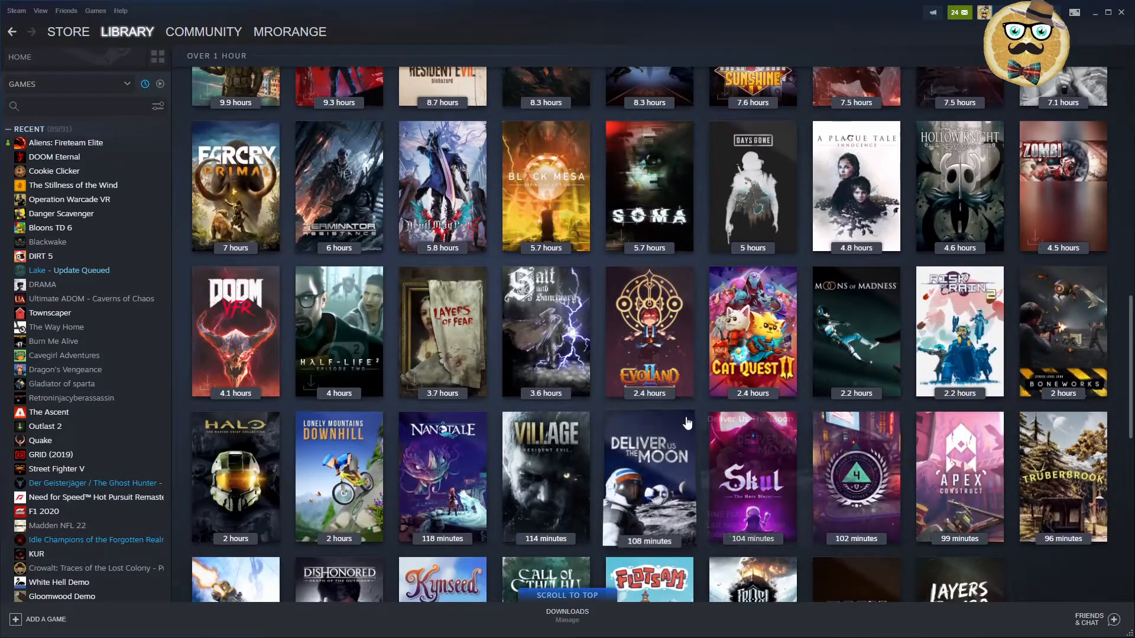
{"action": "scroll", "coordinate": [698, 422], "scroll_direction": "up", "scroll_amount": 5}
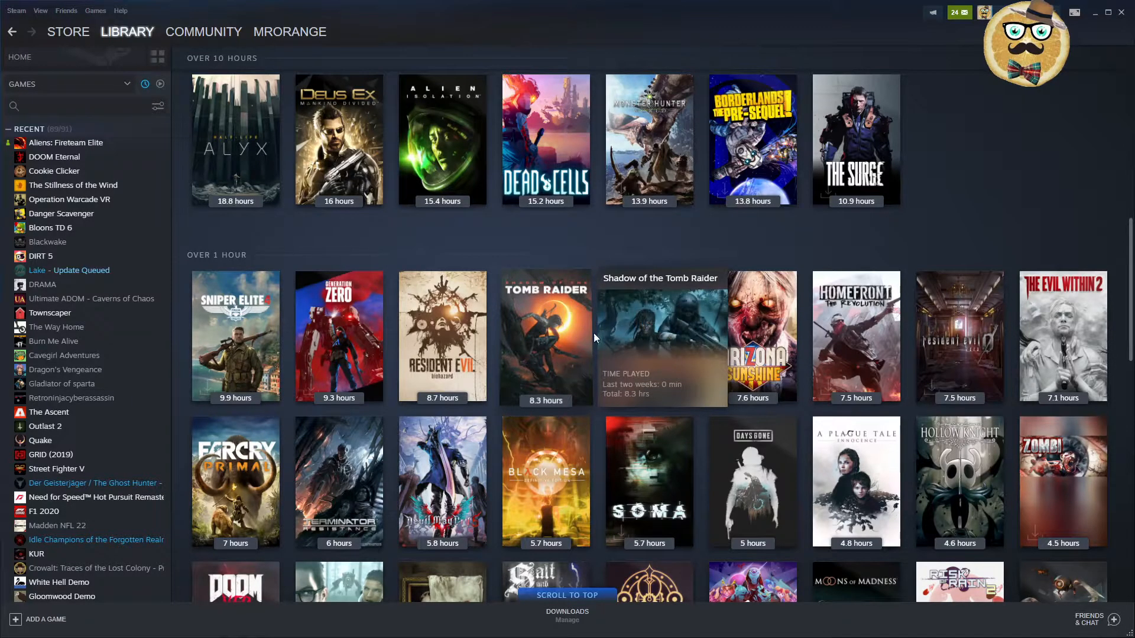
{"action": "scroll", "coordinate": [598, 337], "scroll_direction": "up", "scroll_amount": 10}
{"action": "key", "text": "alt+Left"}
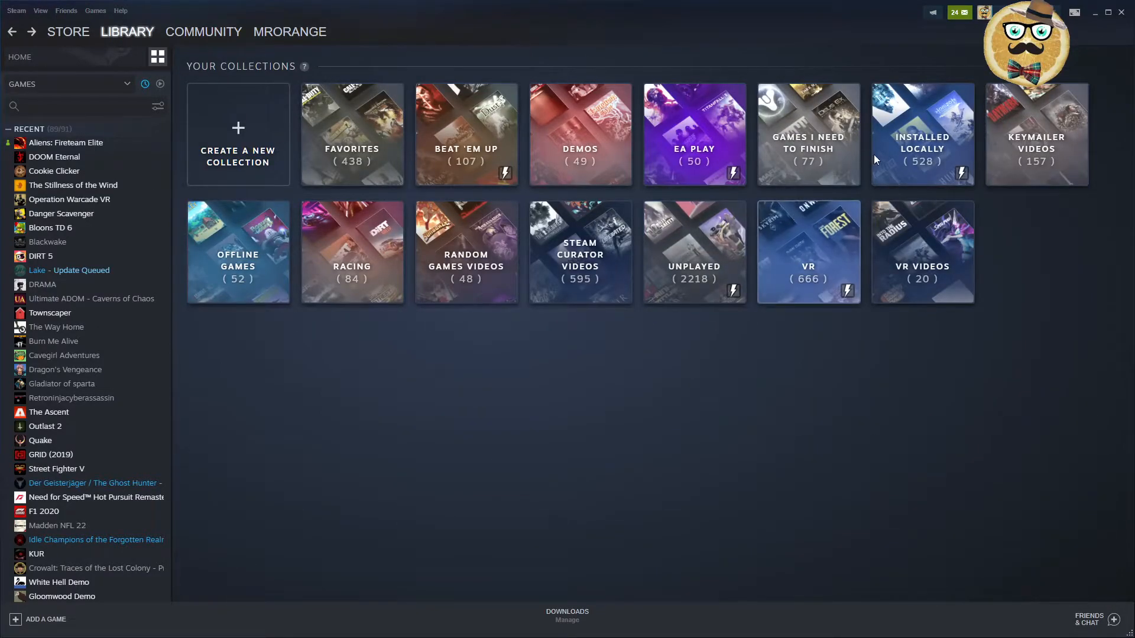
- Sort the Installed Locally collection by Last Played, then go back to the collections overview
{"action": "left_click", "coordinate": [895, 165]}
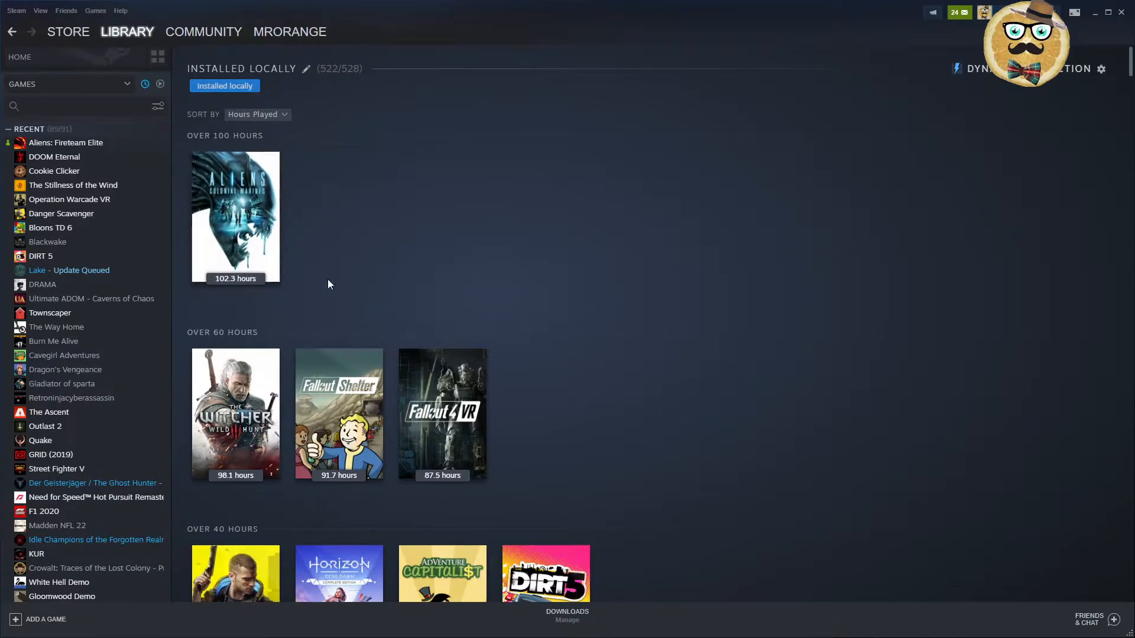
{"action": "scroll", "coordinate": [499, 305], "scroll_direction": "down", "scroll_amount": 3}
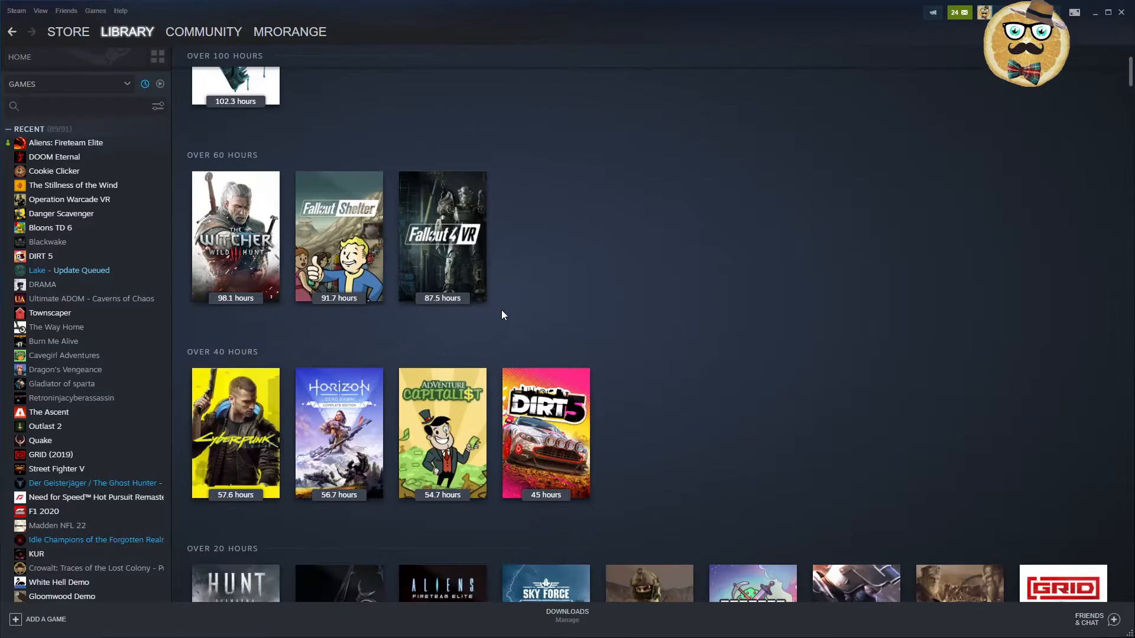
{"action": "scroll", "coordinate": [501, 310], "scroll_direction": "down", "scroll_amount": 3}
{"action": "scroll", "coordinate": [508, 340], "scroll_direction": "up", "scroll_amount": 10}
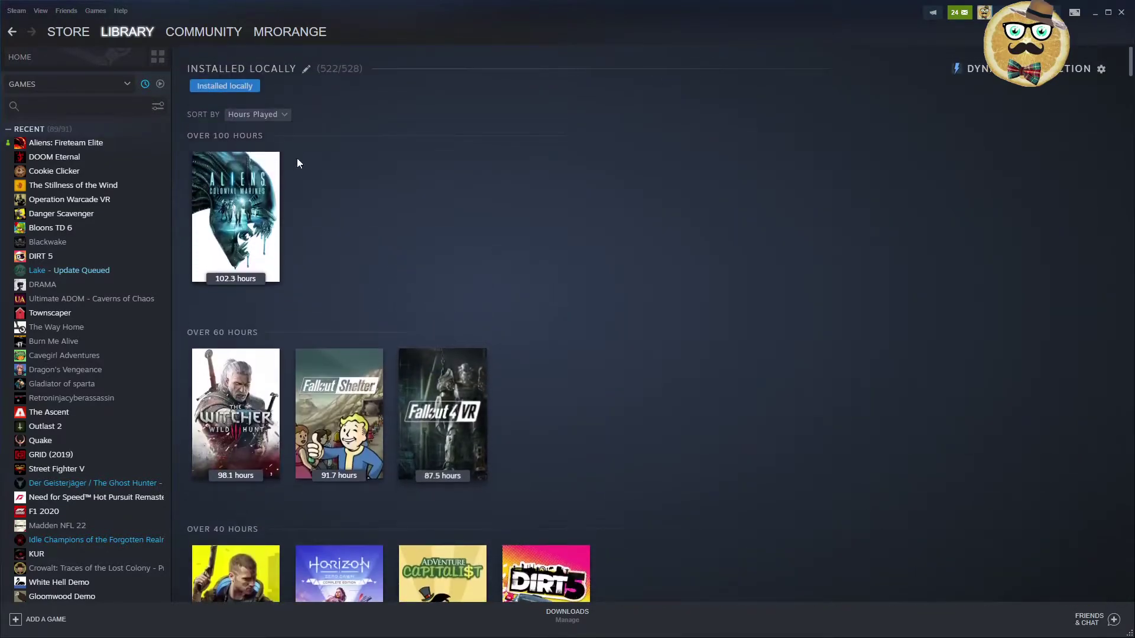
{"action": "left_click", "coordinate": [284, 116]}
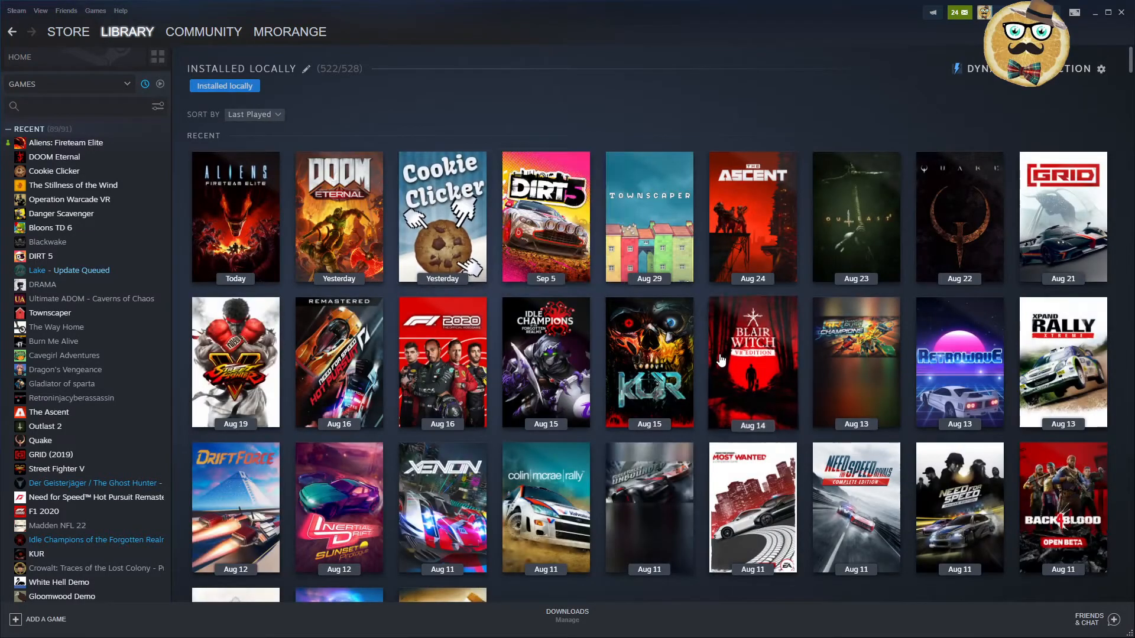
{"action": "scroll", "coordinate": [717, 382], "scroll_direction": "down", "scroll_amount": 5}
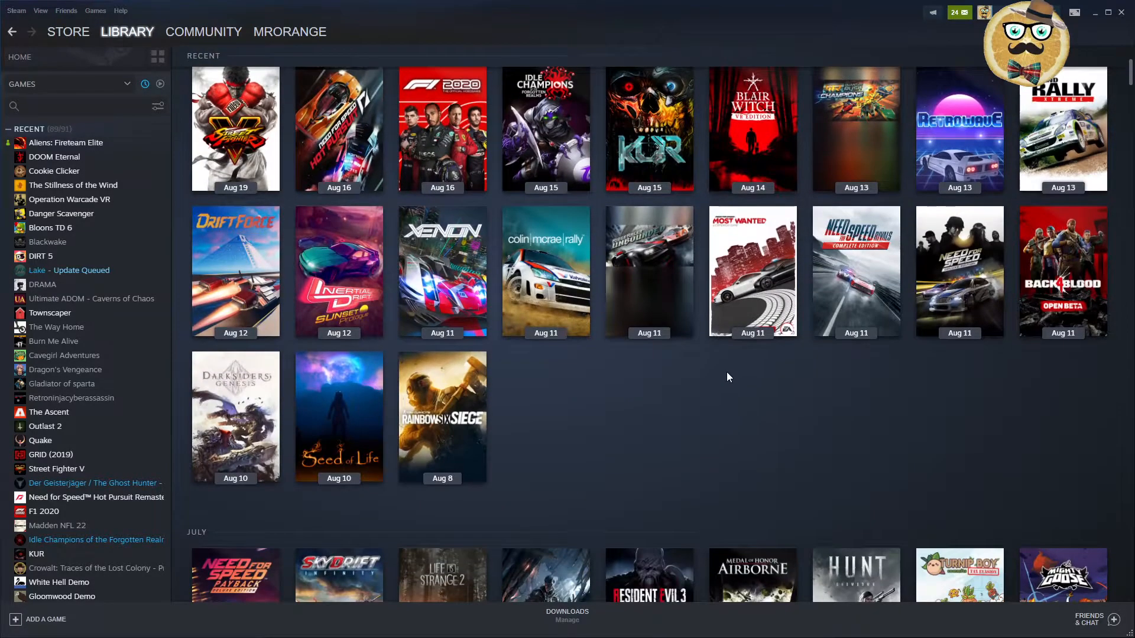
{"action": "scroll", "coordinate": [721, 381], "scroll_direction": "down", "scroll_amount": 8}
{"action": "scroll", "coordinate": [722, 390], "scroll_direction": "down", "scroll_amount": 5}
{"action": "scroll", "coordinate": [721, 390], "scroll_direction": "up", "scroll_amount": 8}
{"action": "scroll", "coordinate": [721, 390], "scroll_direction": "up", "scroll_amount": 8}
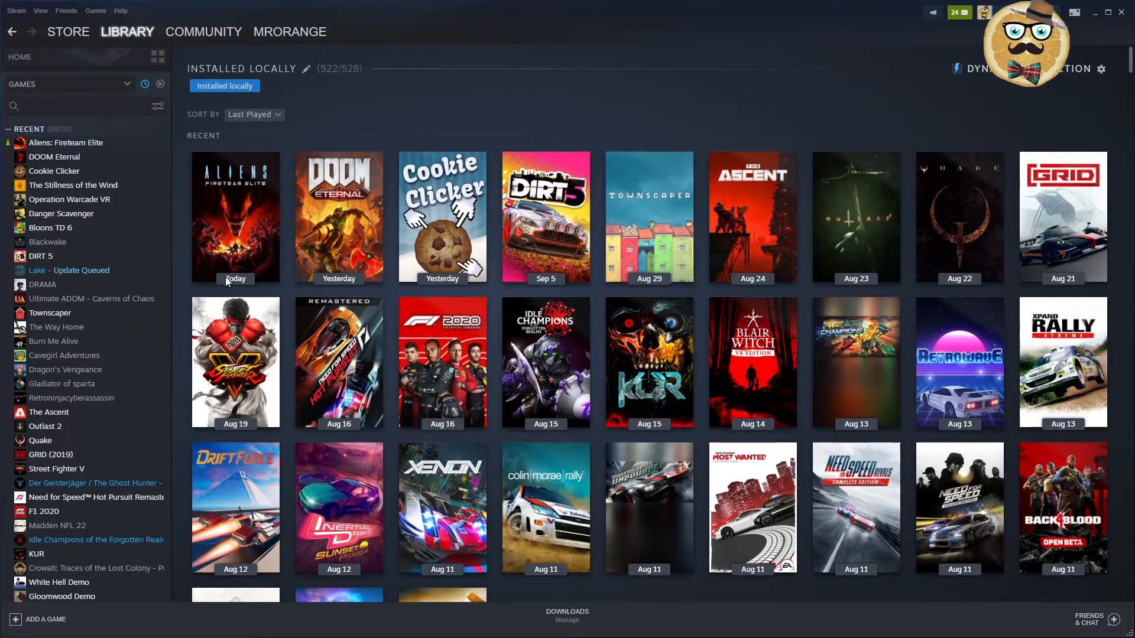
{"action": "mouse_move", "coordinate": [752, 508]}
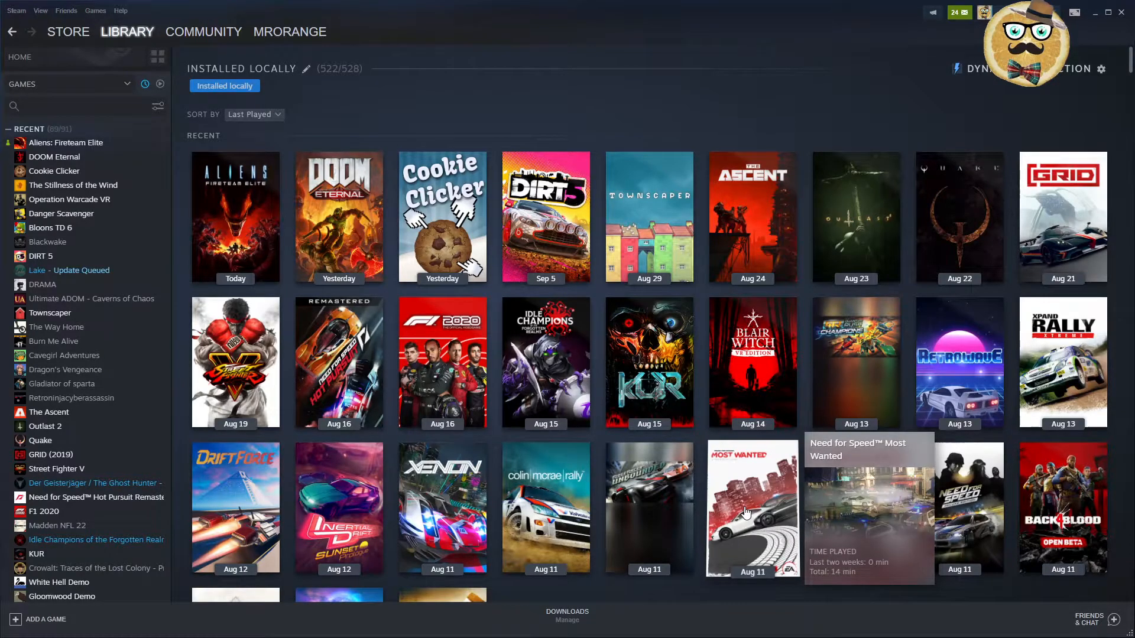
{"action": "scroll", "coordinate": [725, 436], "scroll_direction": "down", "scroll_amount": 3}
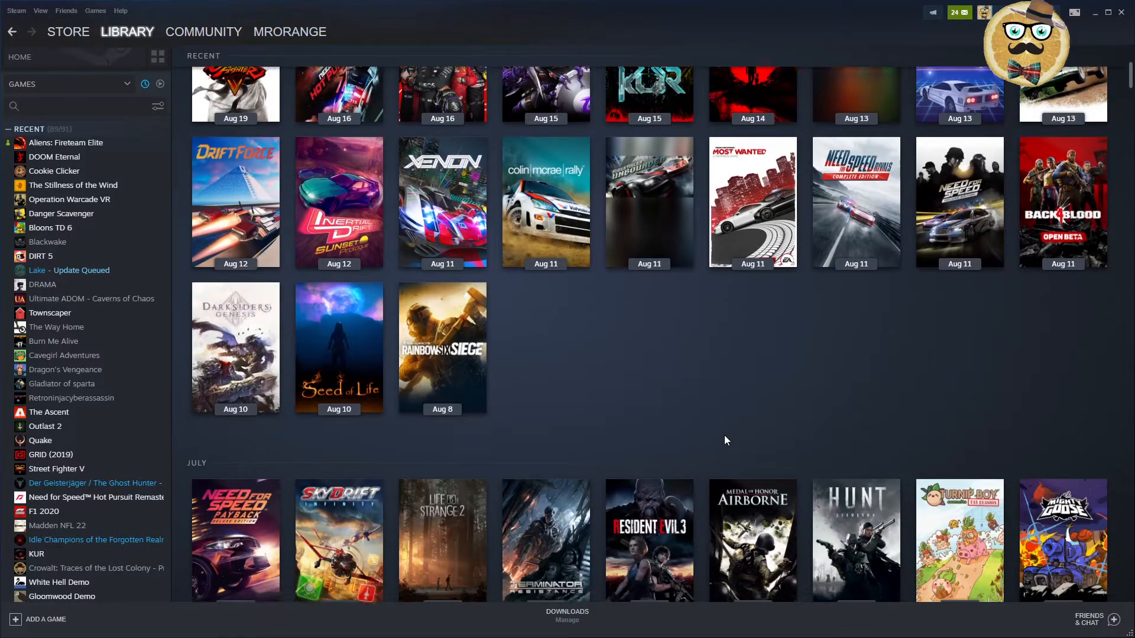
{"action": "scroll", "coordinate": [724, 436], "scroll_direction": "down", "scroll_amount": 3}
{"action": "scroll", "coordinate": [237, 188], "scroll_direction": "up", "scroll_amount": 1}
{"action": "scroll", "coordinate": [237, 189], "scroll_direction": "up", "scroll_amount": 1}
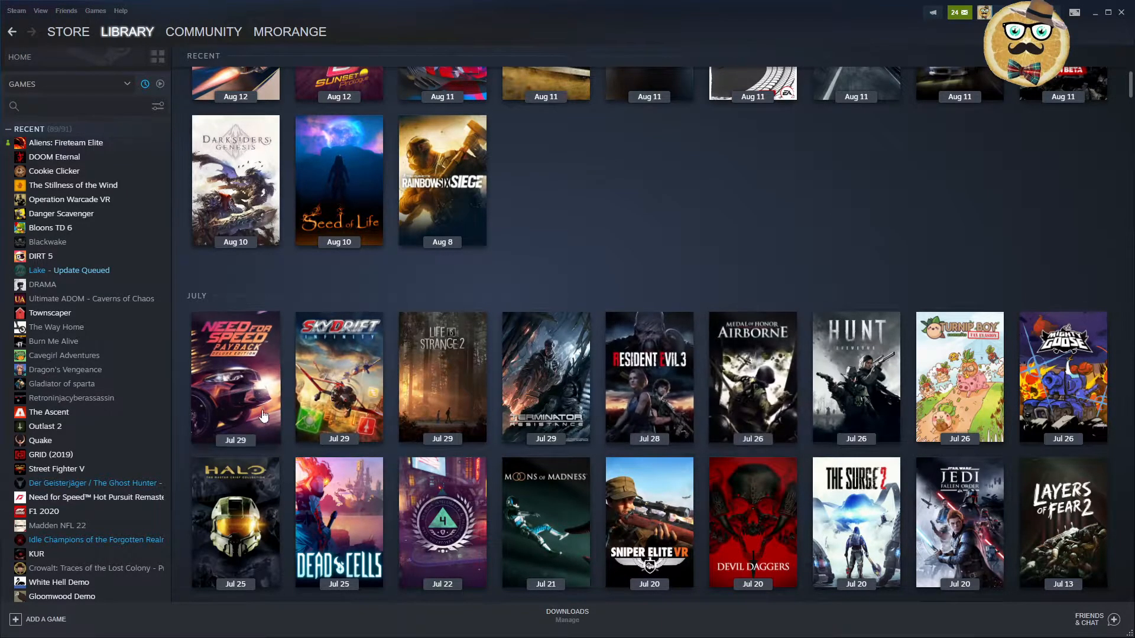
{"action": "scroll", "coordinate": [746, 393], "scroll_direction": "up", "scroll_amount": 4}
{"action": "scroll", "coordinate": [745, 396], "scroll_direction": "up", "scroll_amount": 4}
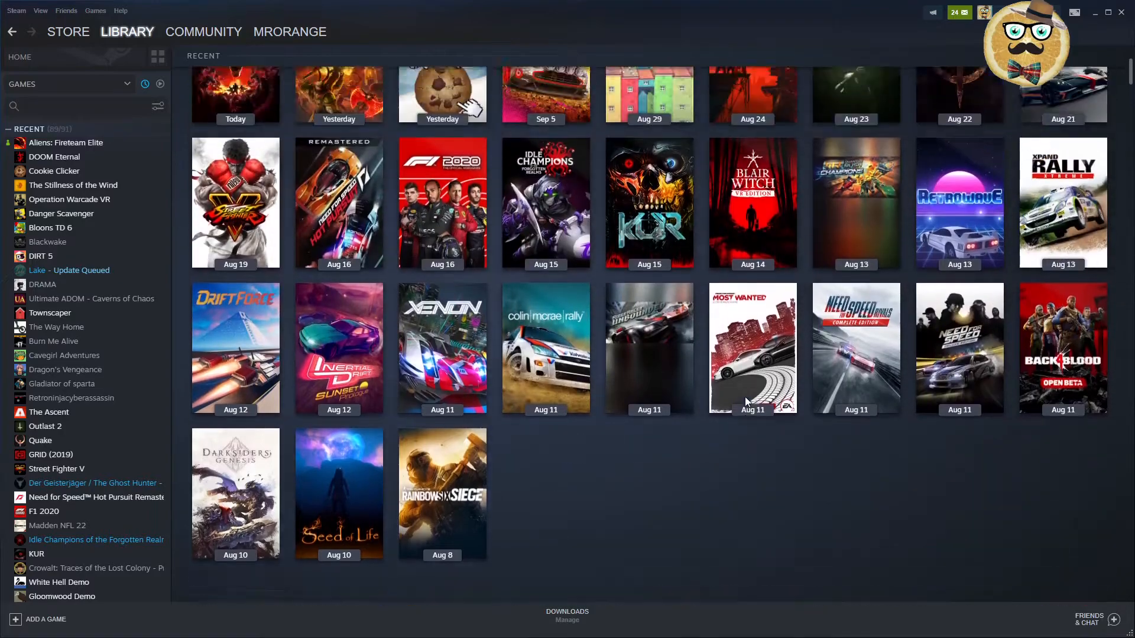
{"action": "scroll", "coordinate": [745, 397], "scroll_direction": "up", "scroll_amount": 3}
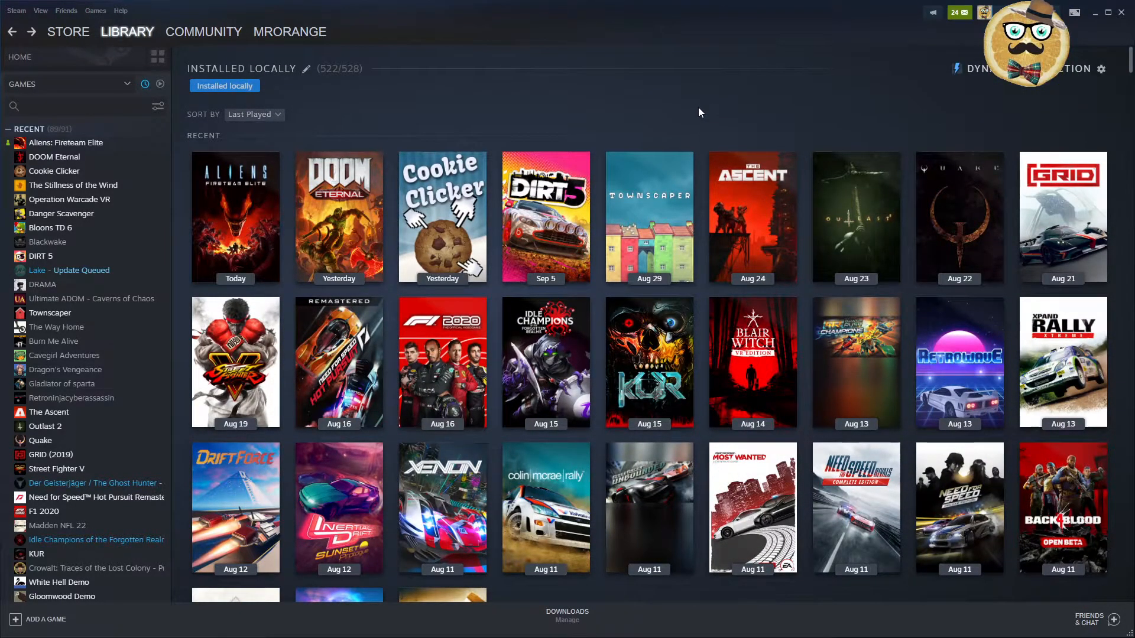
{"action": "key", "text": "alt+Left"}
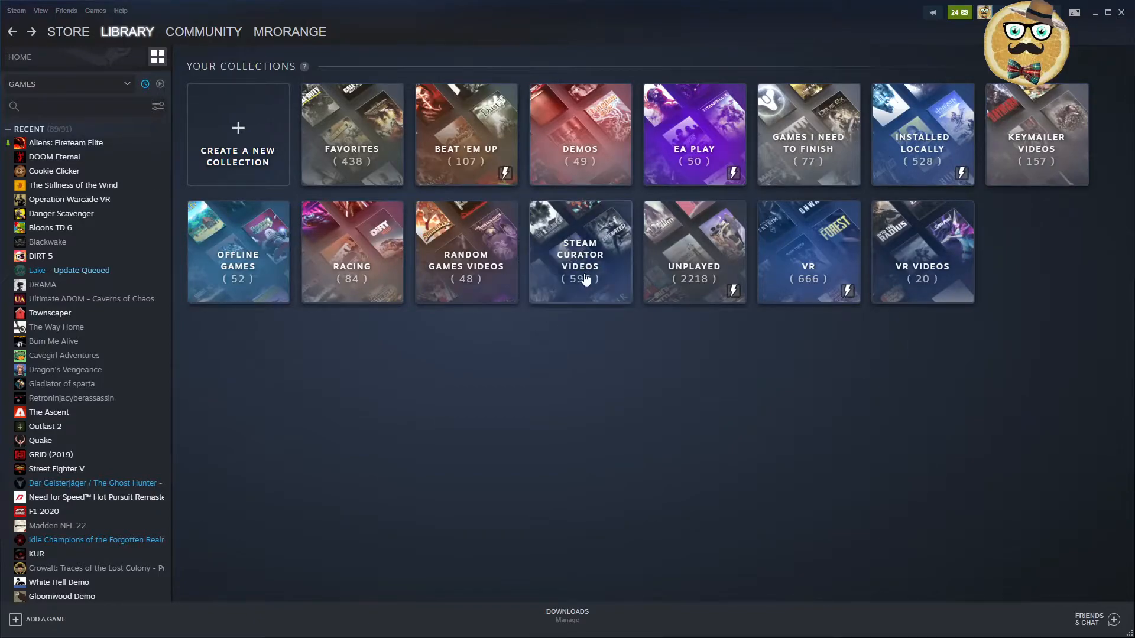
{"action": "left_click", "coordinate": [585, 279]}
{"action": "scroll", "coordinate": [624, 284], "scroll_direction": "down", "scroll_amount": 10}
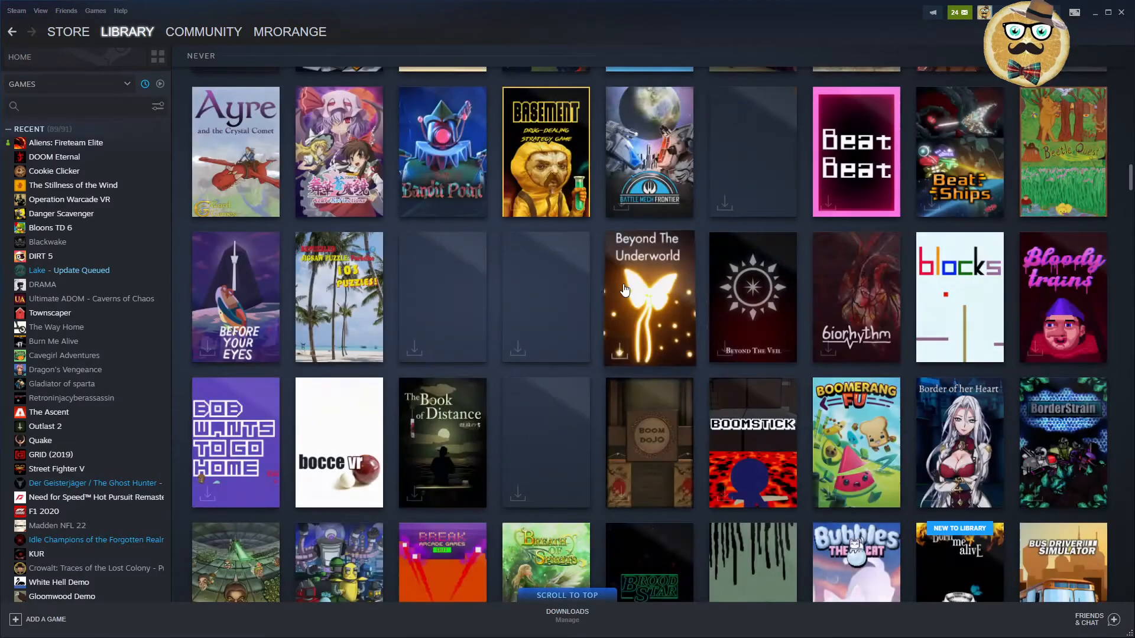
{"action": "scroll", "coordinate": [621, 288], "scroll_direction": "up", "scroll_amount": 15}
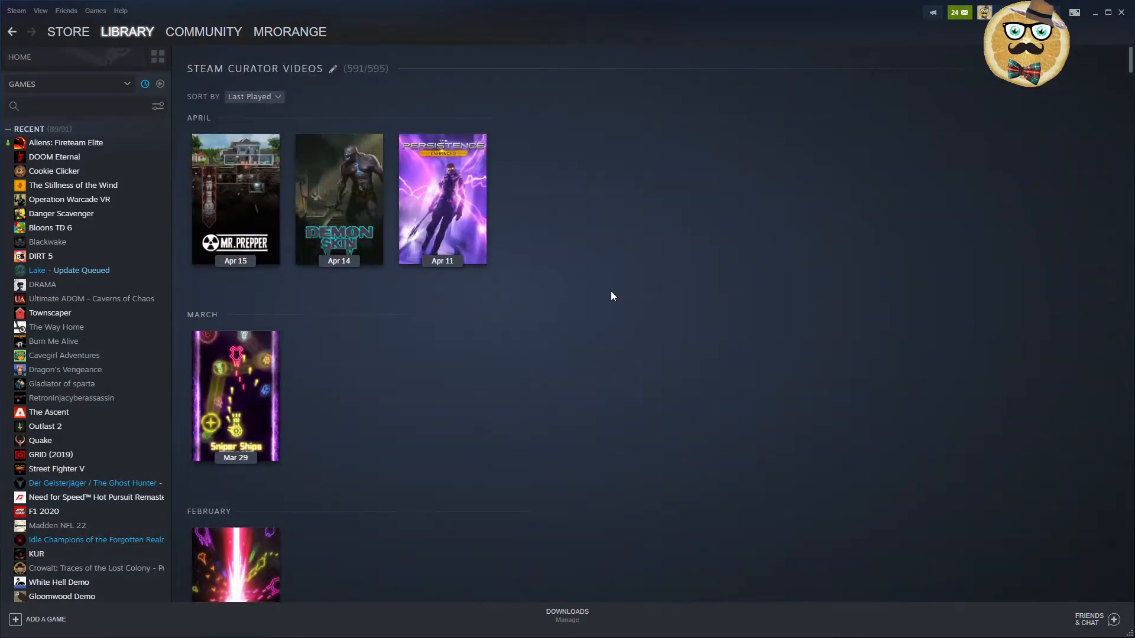
{"action": "key", "text": "alt+Left"}
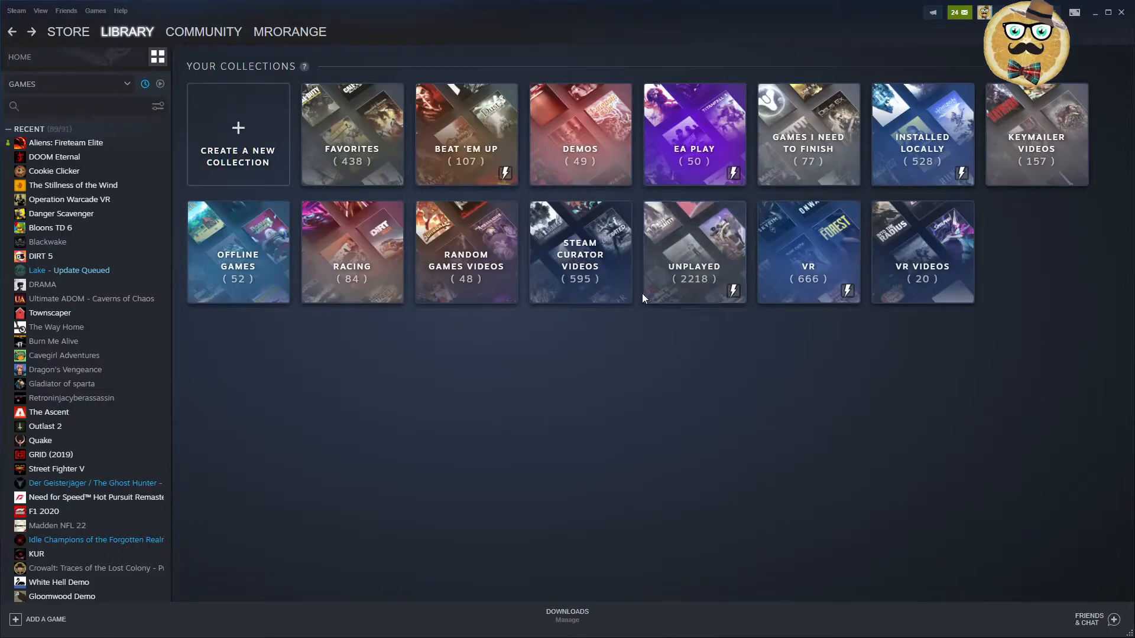
{"action": "left_click", "coordinate": [710, 260]}
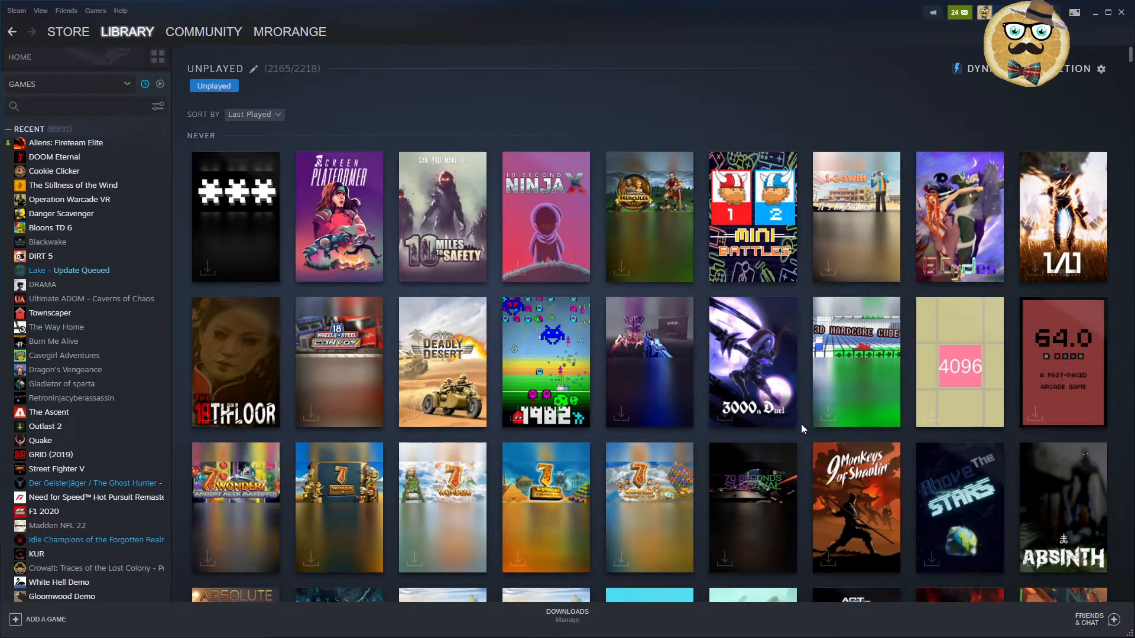
{"action": "mouse_move", "coordinate": [753, 362]}
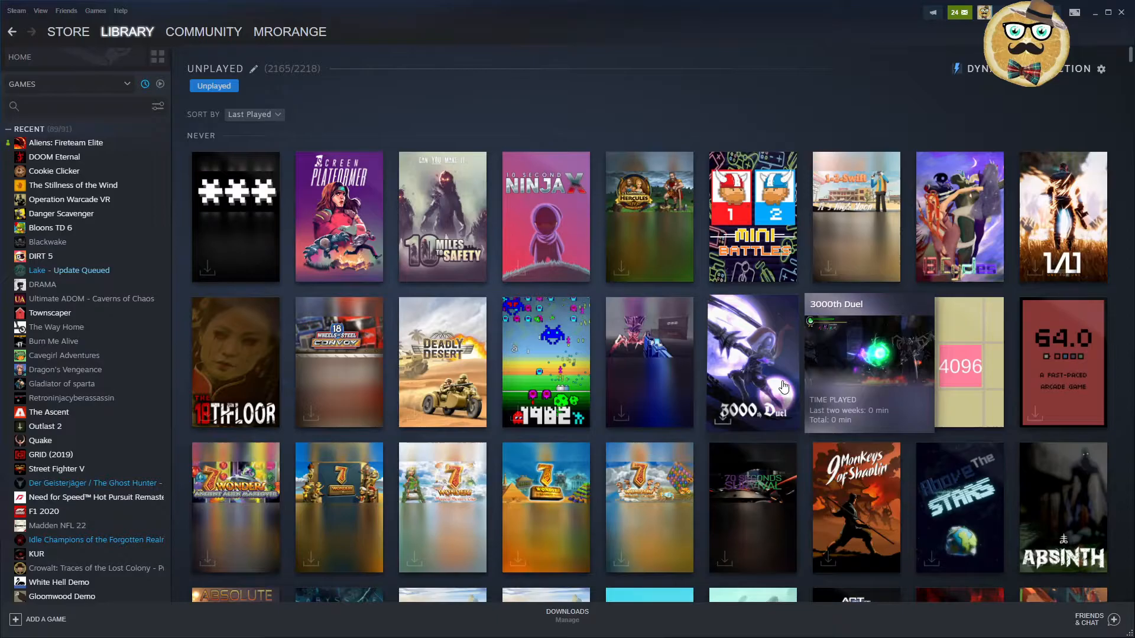
{"action": "scroll", "coordinate": [783, 405], "scroll_direction": "down", "scroll_amount": 10}
{"action": "scroll", "coordinate": [783, 405], "scroll_direction": "down", "scroll_amount": 5}
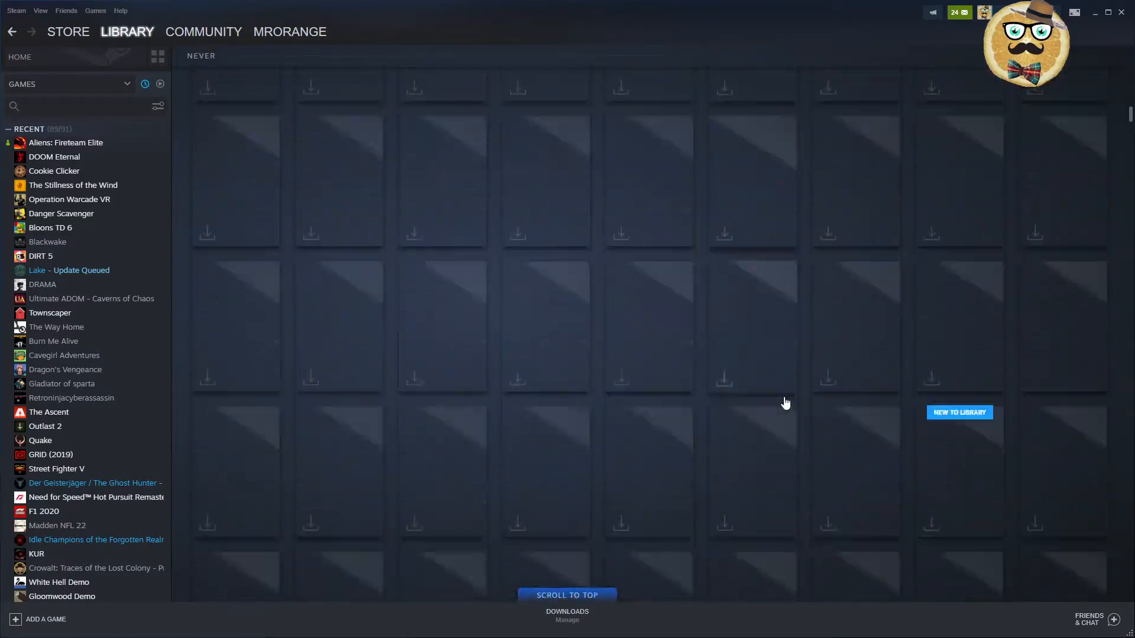
{"action": "scroll", "coordinate": [785, 405], "scroll_direction": "down", "scroll_amount": 3}
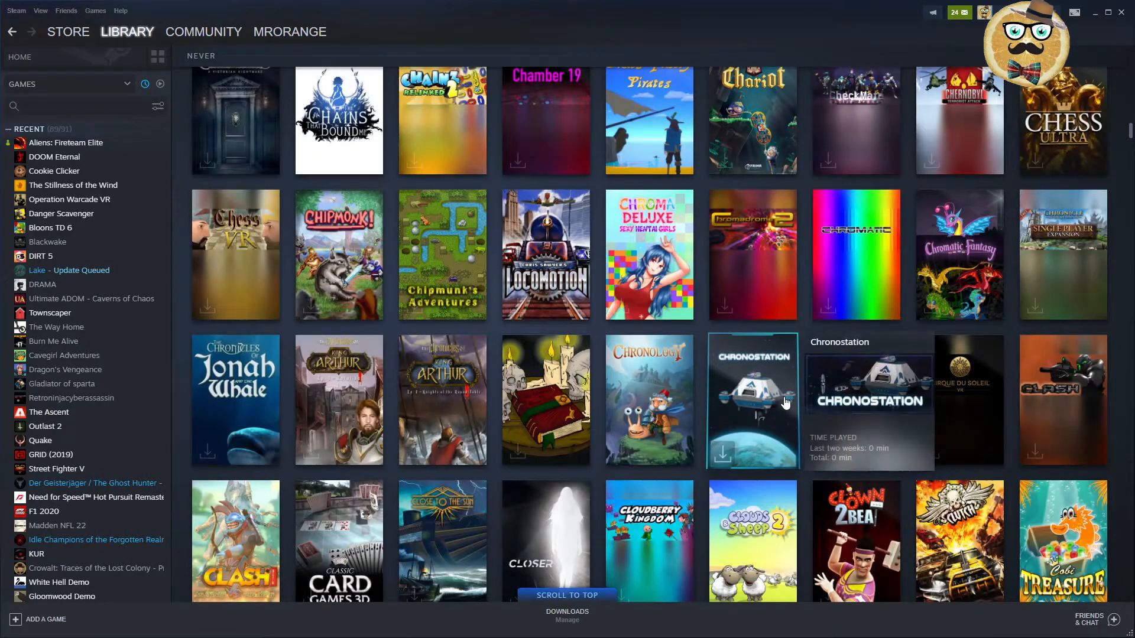
{"action": "scroll", "coordinate": [785, 405], "scroll_direction": "up", "scroll_amount": 2}
{"action": "scroll", "coordinate": [732, 356], "scroll_direction": "up", "scroll_amount": 15}
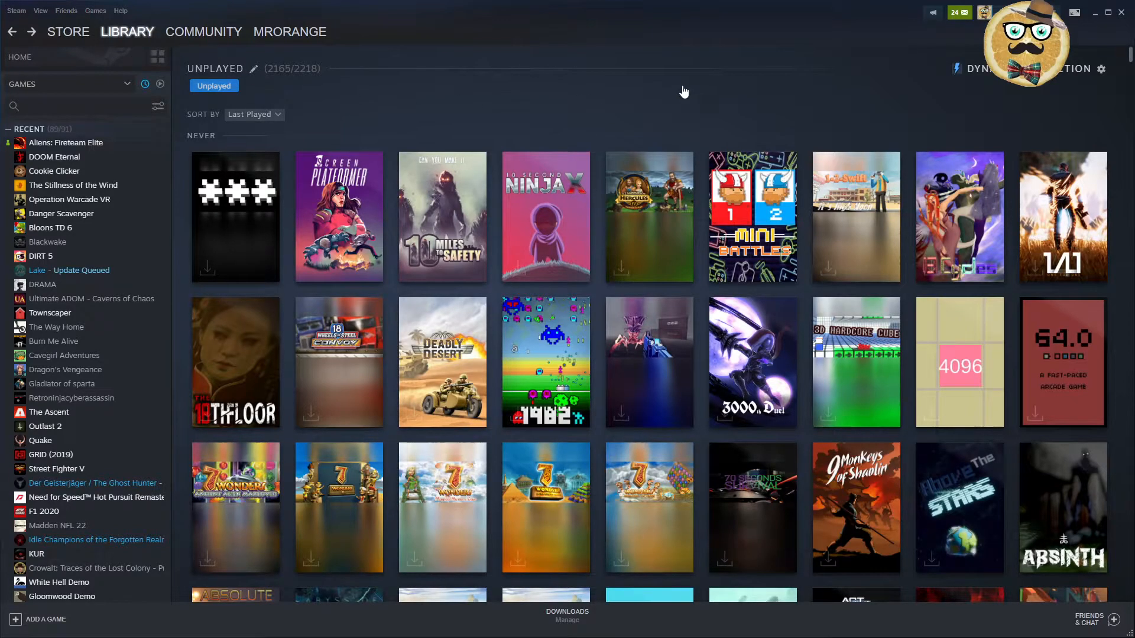
{"action": "left_click", "coordinate": [157, 55]}
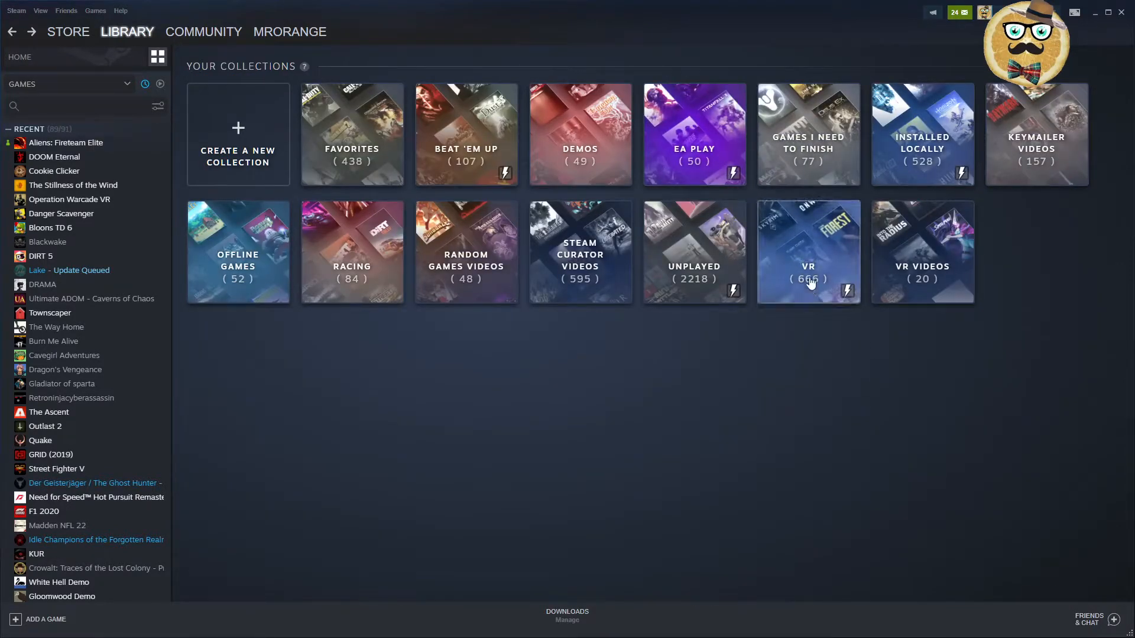
{"action": "left_click", "coordinate": [810, 278]}
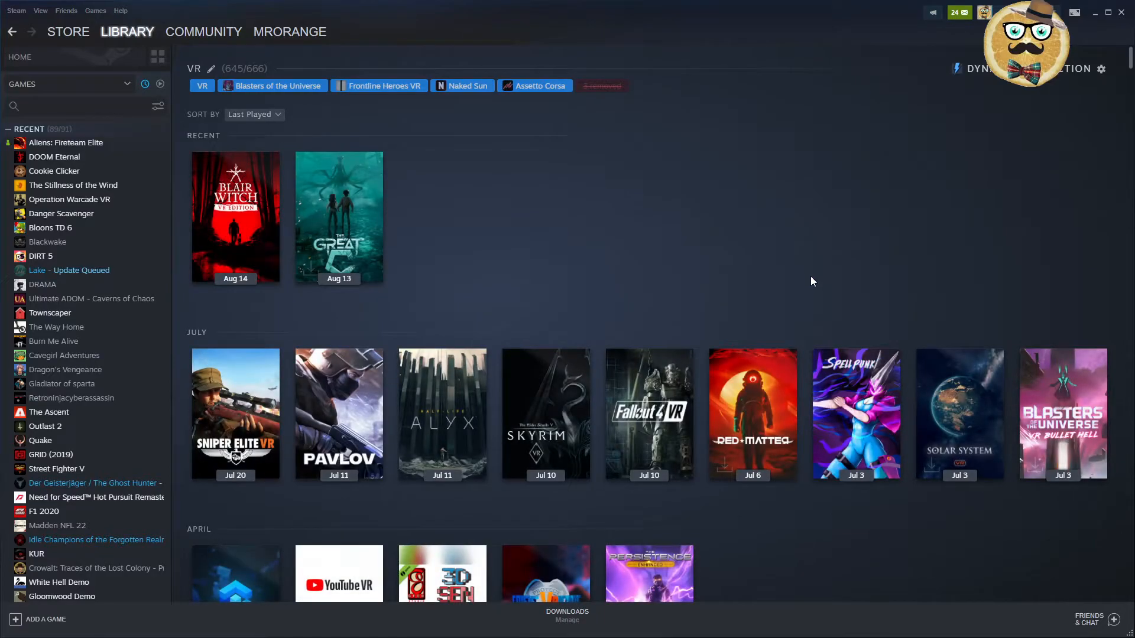
{"action": "scroll", "coordinate": [810, 276], "scroll_direction": "down", "scroll_amount": 5}
{"action": "scroll", "coordinate": [811, 276], "scroll_direction": "down", "scroll_amount": 5}
{"action": "scroll", "coordinate": [811, 276], "scroll_direction": "down", "scroll_amount": 8}
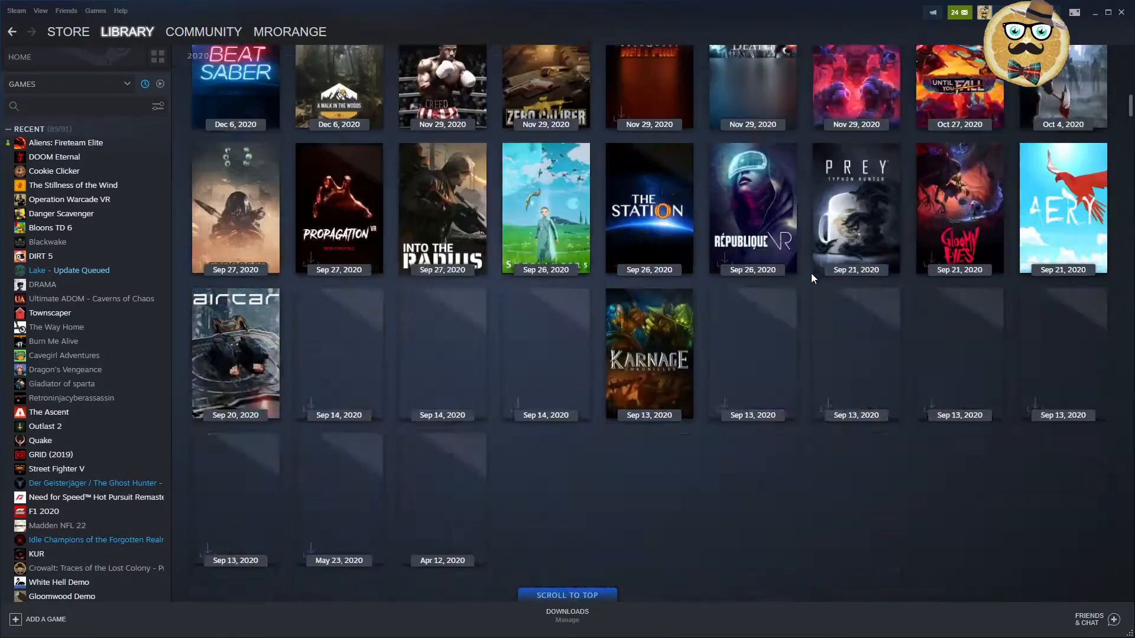
{"action": "scroll", "coordinate": [812, 274], "scroll_direction": "down", "scroll_amount": 6}
{"action": "scroll", "coordinate": [811, 273], "scroll_direction": "down", "scroll_amount": 6}
{"action": "scroll", "coordinate": [812, 282], "scroll_direction": "down", "scroll_amount": 6}
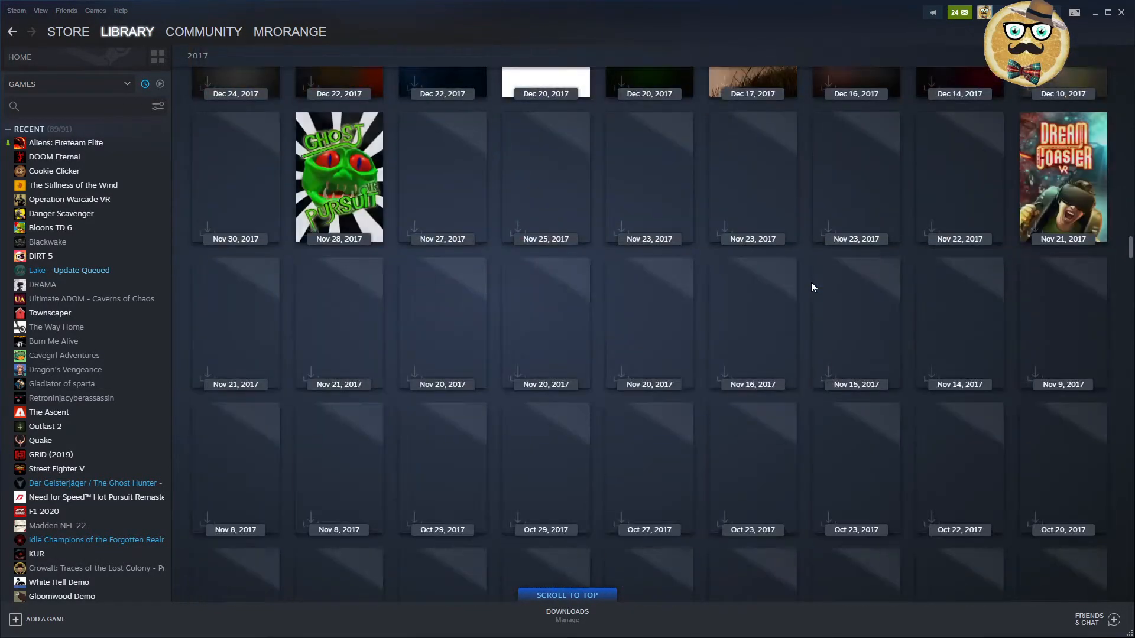
{"action": "scroll", "coordinate": [812, 282], "scroll_direction": "down", "scroll_amount": 4}
{"action": "scroll", "coordinate": [812, 283], "scroll_direction": "up", "scroll_amount": 6}
{"action": "scroll", "coordinate": [812, 299], "scroll_direction": "up", "scroll_amount": 8}
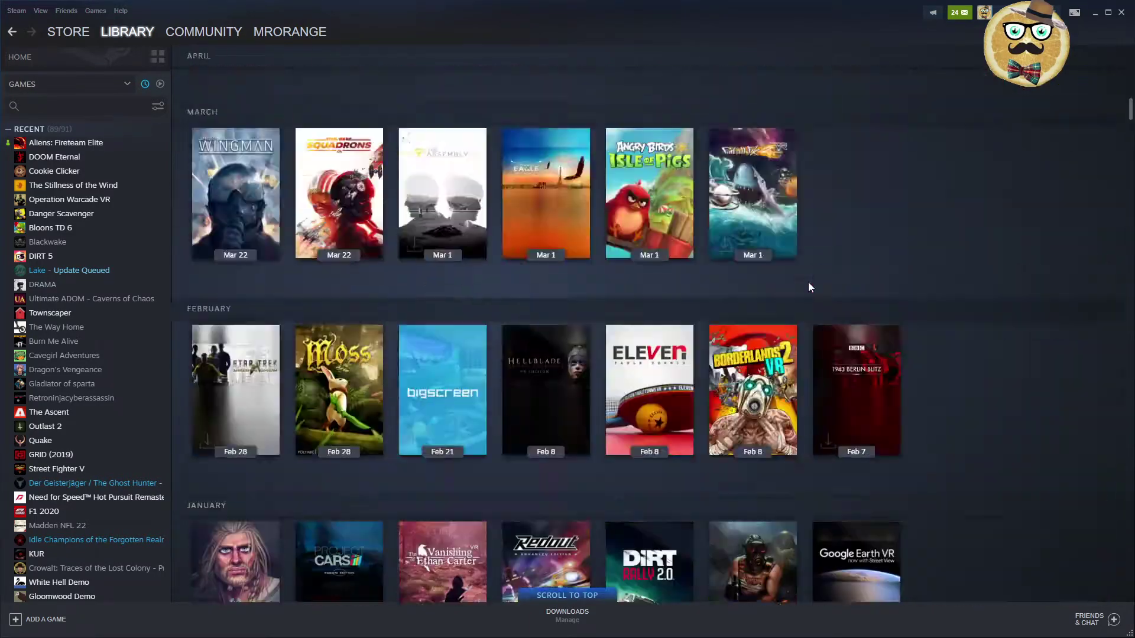
{"action": "scroll", "coordinate": [807, 283], "scroll_direction": "up", "scroll_amount": 8}
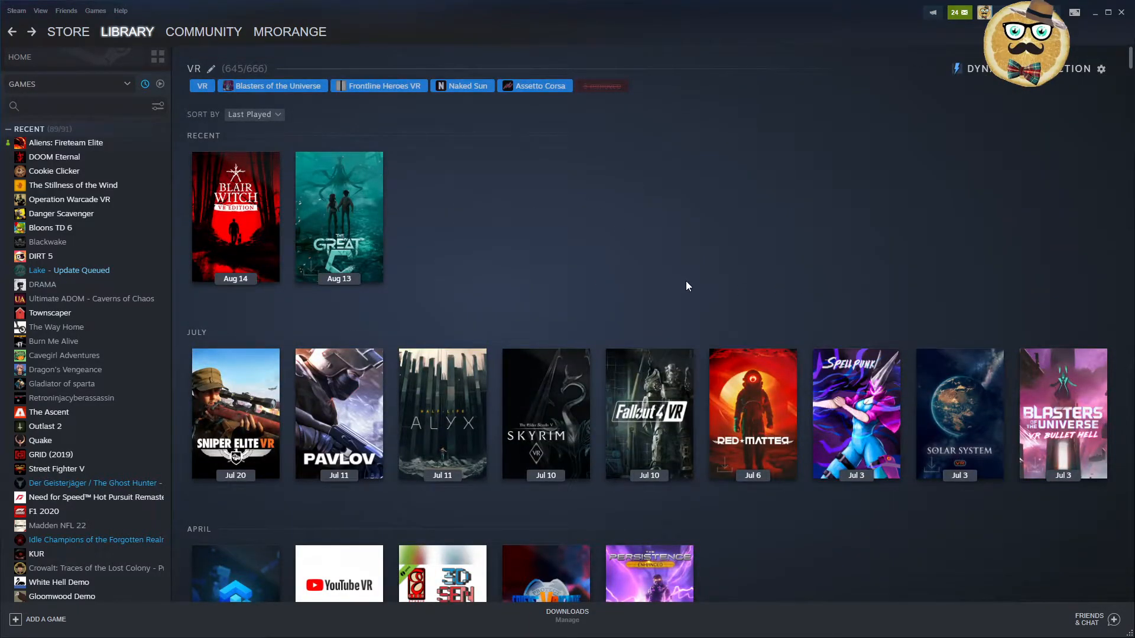
{"action": "key", "text": "alt+Left"}
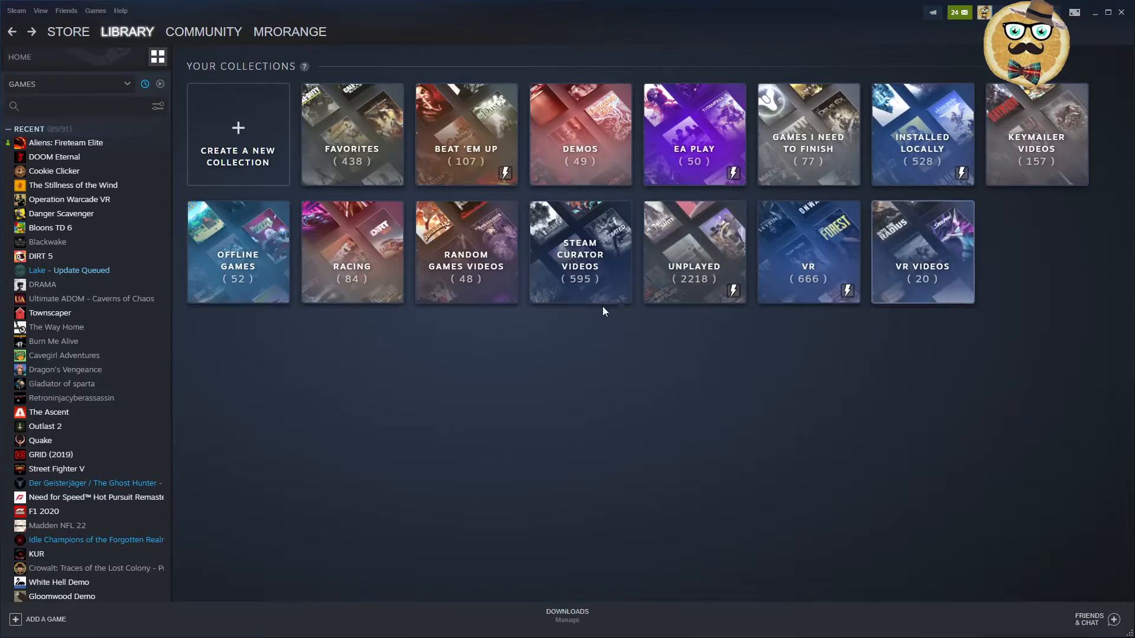
{"action": "left_click", "coordinate": [491, 253]}
{"action": "scroll", "coordinate": [725, 317], "scroll_direction": "down", "scroll_amount": 3}
{"action": "scroll", "coordinate": [725, 317], "scroll_direction": "down", "scroll_amount": 3}
{"action": "scroll", "coordinate": [725, 316], "scroll_direction": "down", "scroll_amount": 5}
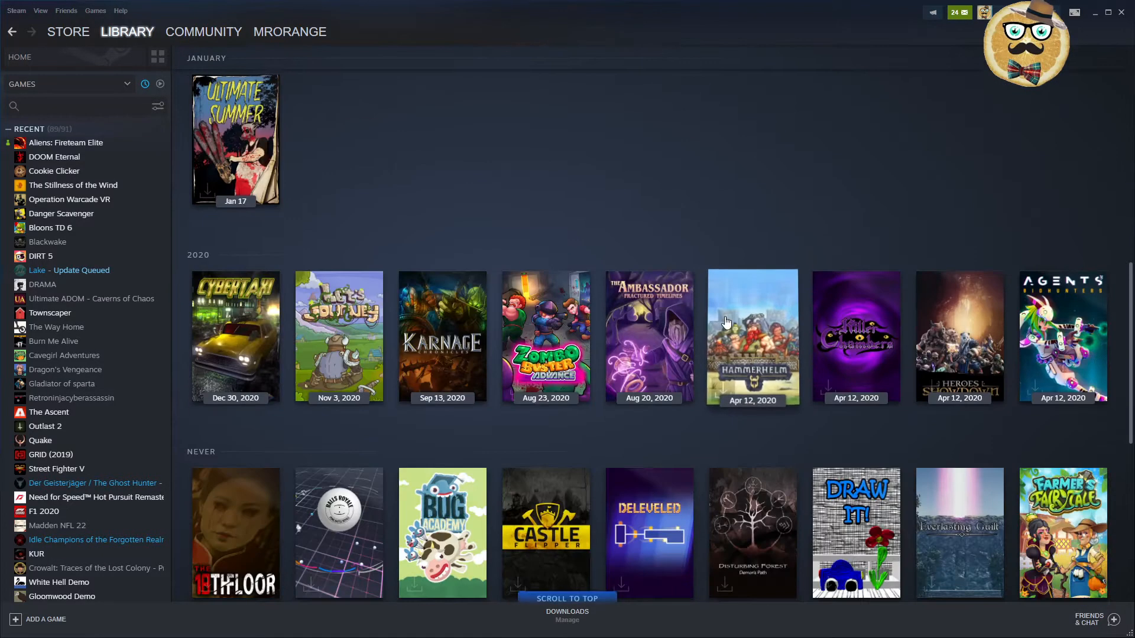
{"action": "scroll", "coordinate": [725, 317], "scroll_direction": "down", "scroll_amount": 5}
{"action": "scroll", "coordinate": [725, 316], "scroll_direction": "down", "scroll_amount": 3}
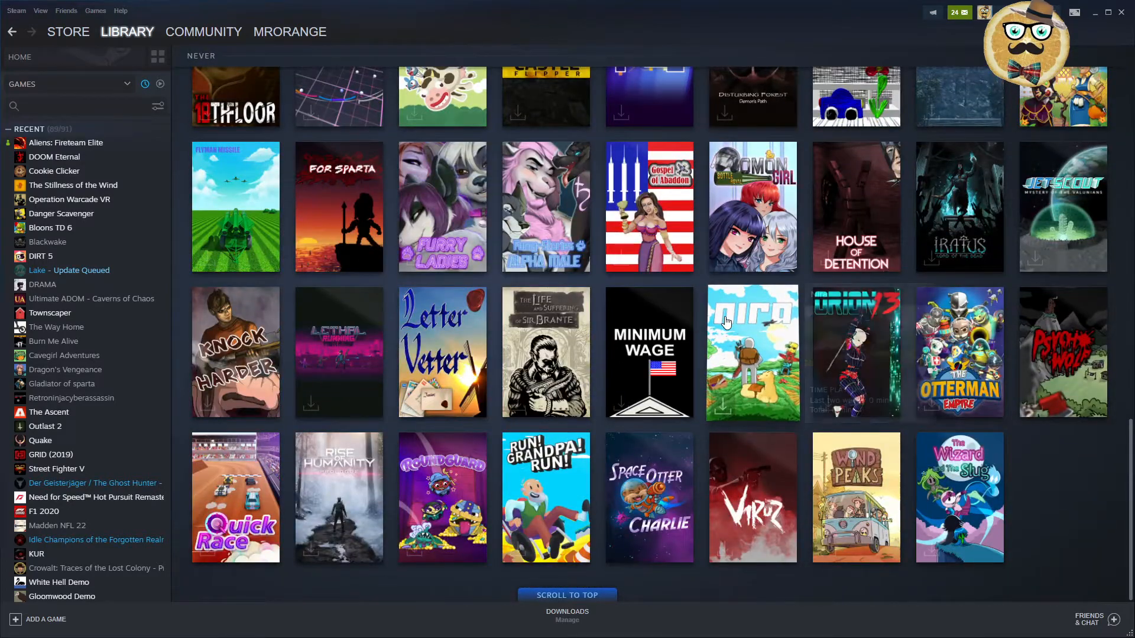
{"action": "scroll", "coordinate": [724, 324], "scroll_direction": "up", "scroll_amount": 5}
{"action": "key", "text": "alt+Left"}
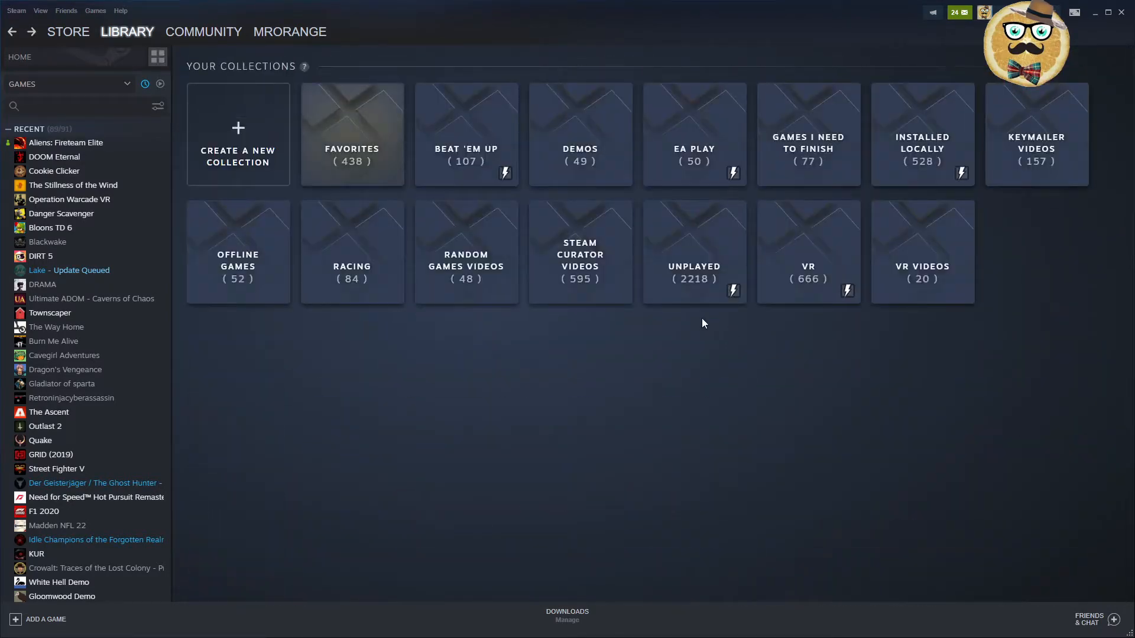
- Browse the Racing collection's games and go back to the collections overview
{"action": "left_click", "coordinate": [349, 271]}
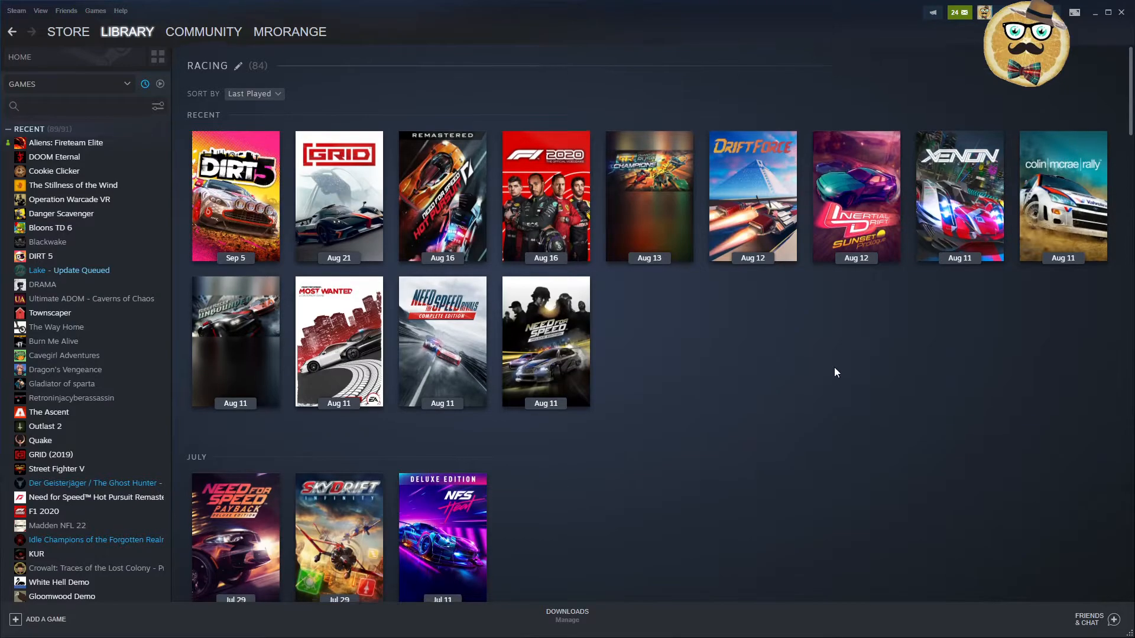
{"action": "scroll", "coordinate": [835, 367], "scroll_direction": "down", "scroll_amount": 8}
{"action": "scroll", "coordinate": [828, 375], "scroll_direction": "down", "scroll_amount": 6}
{"action": "scroll", "coordinate": [827, 375], "scroll_direction": "down", "scroll_amount": 2}
{"action": "scroll", "coordinate": [827, 374], "scroll_direction": "down", "scroll_amount": 5}
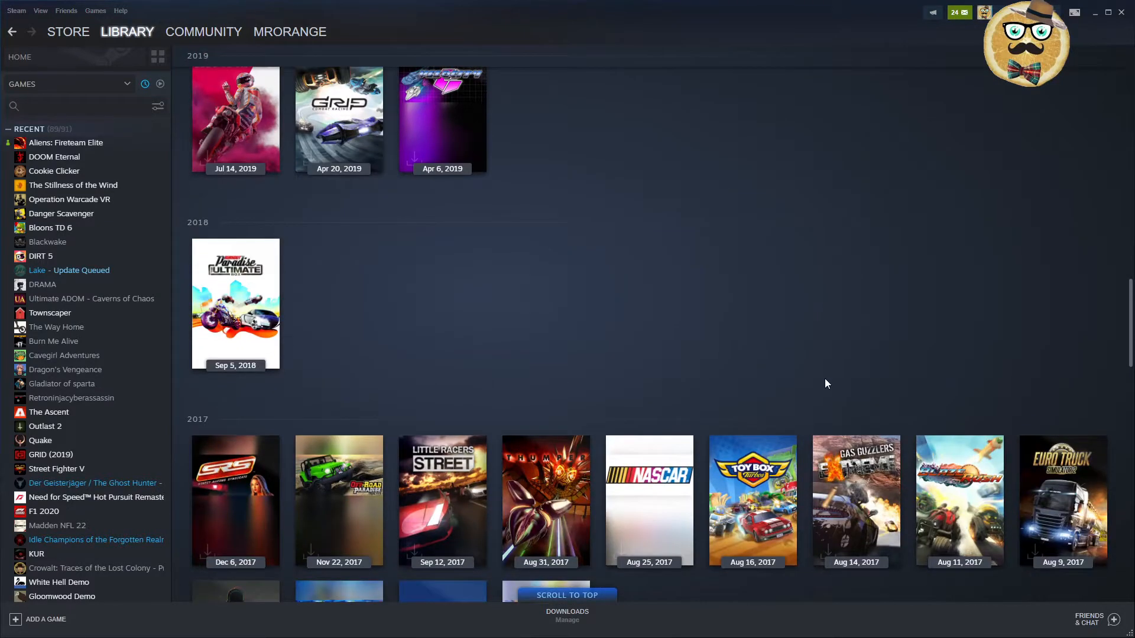
{"action": "scroll", "coordinate": [825, 379], "scroll_direction": "down", "scroll_amount": 4}
{"action": "scroll", "coordinate": [824, 381], "scroll_direction": "down", "scroll_amount": 3}
{"action": "scroll", "coordinate": [825, 381], "scroll_direction": "down", "scroll_amount": 3}
{"action": "scroll", "coordinate": [824, 380], "scroll_direction": "down", "scroll_amount": 1}
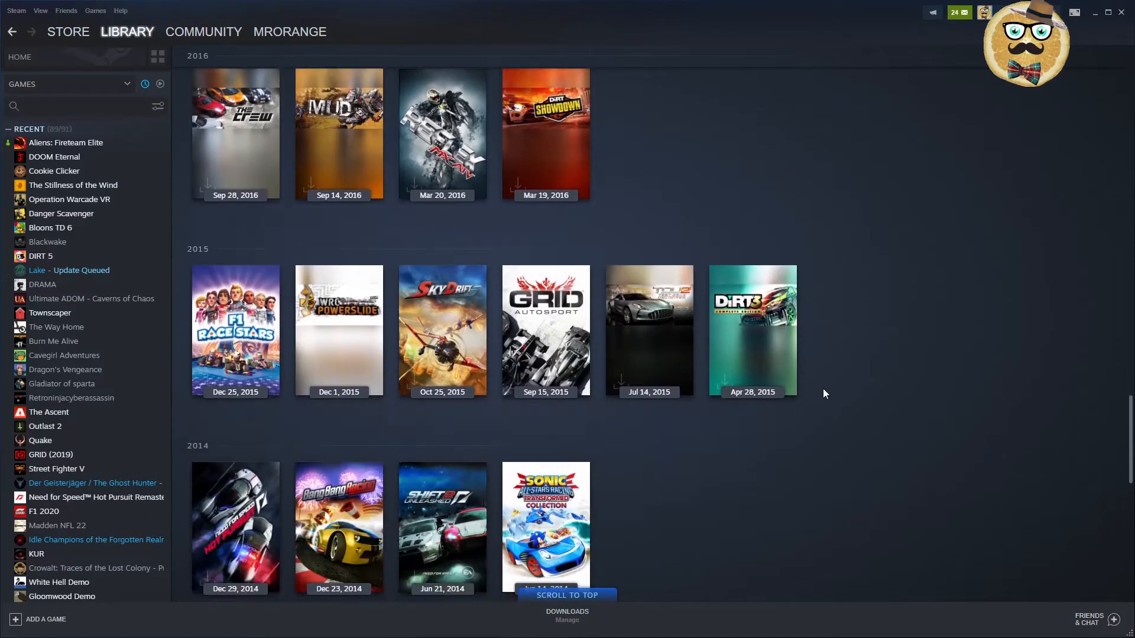
{"action": "scroll", "coordinate": [823, 388], "scroll_direction": "up", "scroll_amount": 4}
{"action": "scroll", "coordinate": [823, 390], "scroll_direction": "up", "scroll_amount": 4}
{"action": "scroll", "coordinate": [824, 394], "scroll_direction": "down", "scroll_amount": 2}
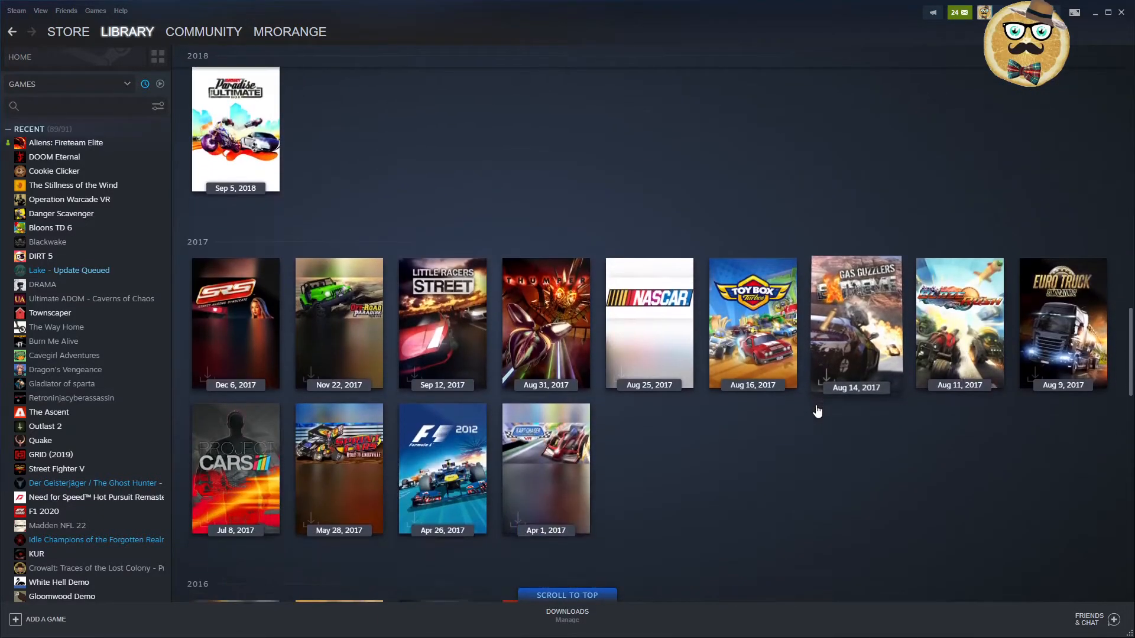
{"action": "scroll", "coordinate": [815, 405], "scroll_direction": "up", "scroll_amount": 5}
{"action": "scroll", "coordinate": [802, 412], "scroll_direction": "up", "scroll_amount": 4}
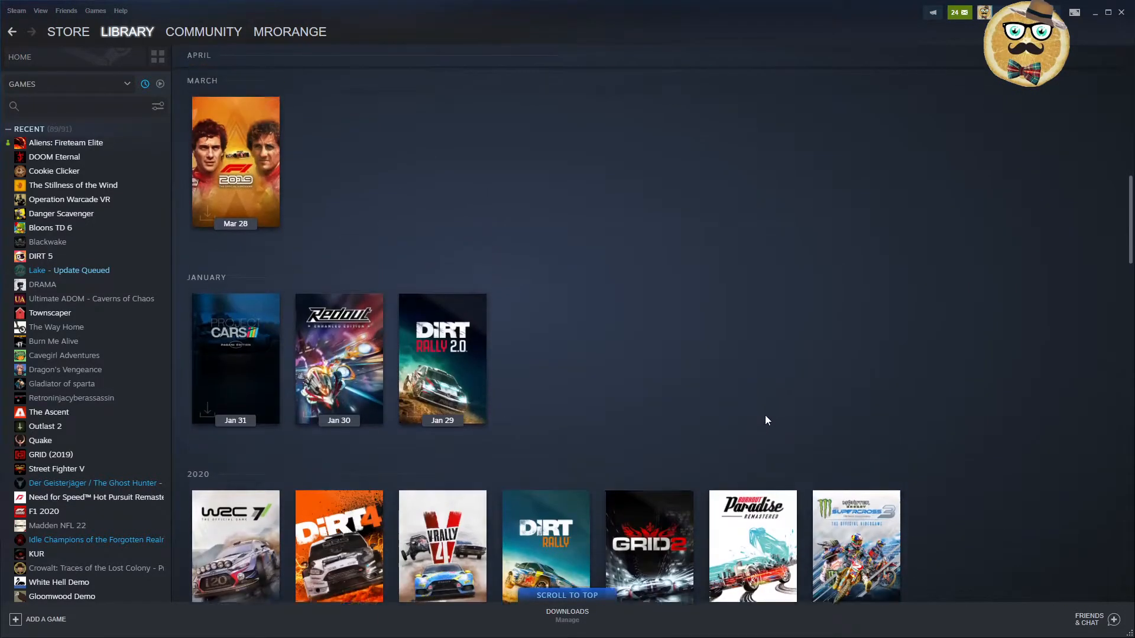
{"action": "scroll", "coordinate": [781, 408], "scroll_direction": "up", "scroll_amount": 3}
{"action": "scroll", "coordinate": [736, 383], "scroll_direction": "up", "scroll_amount": 5}
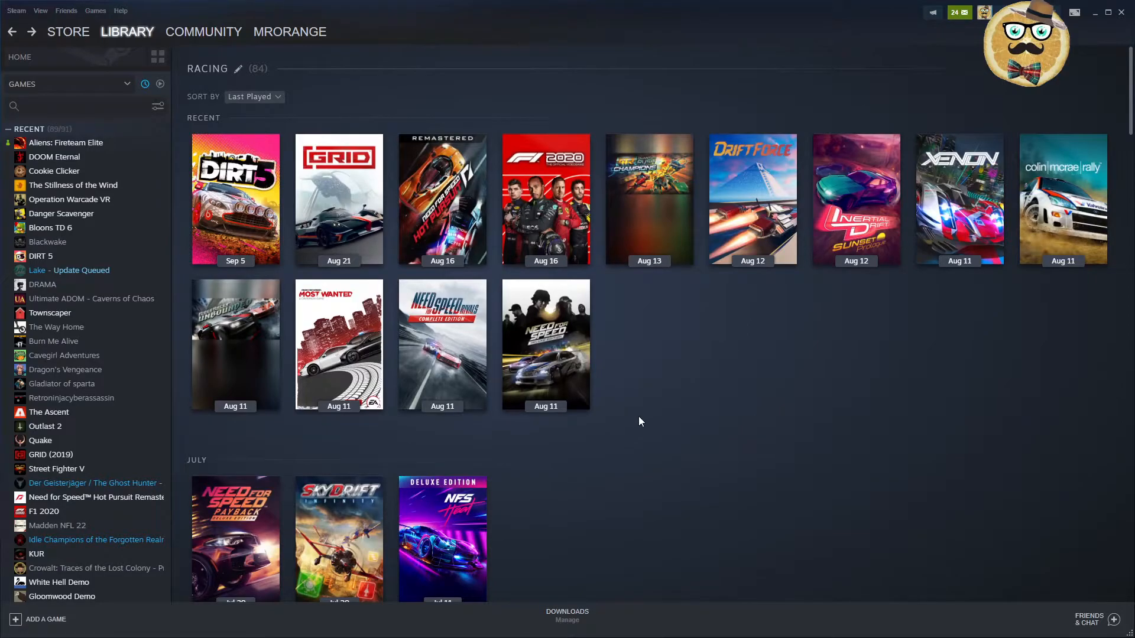
{"action": "key", "text": "alt+Left"}
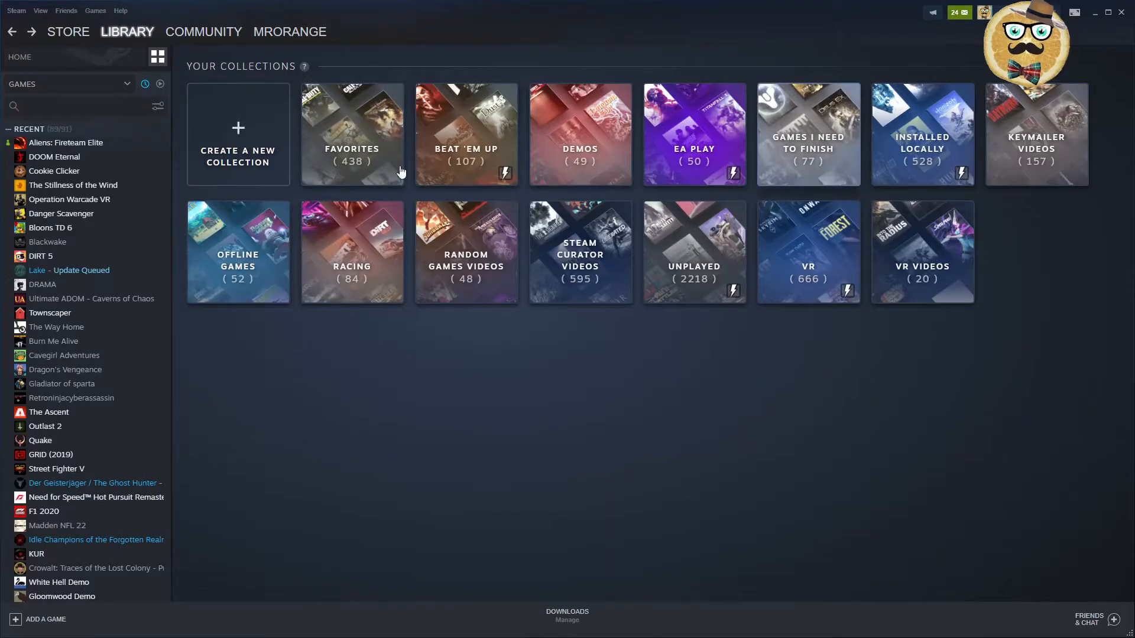
- Create a new empty regular collection named ABC
{"action": "left_click", "coordinate": [237, 133]}
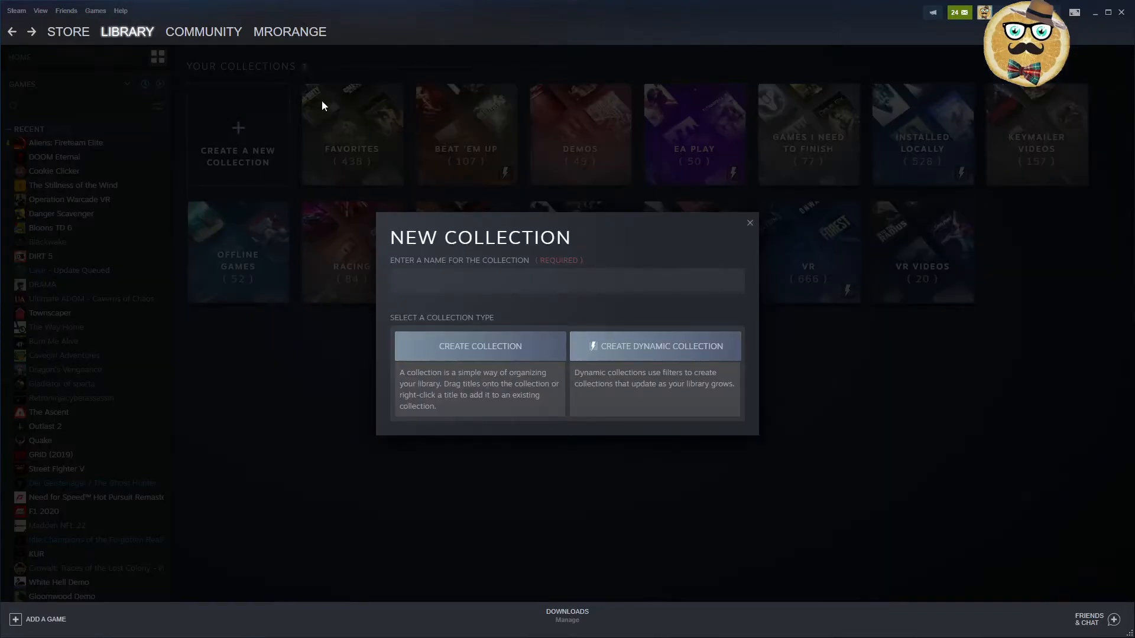
{"action": "left_click", "coordinate": [450, 275]}
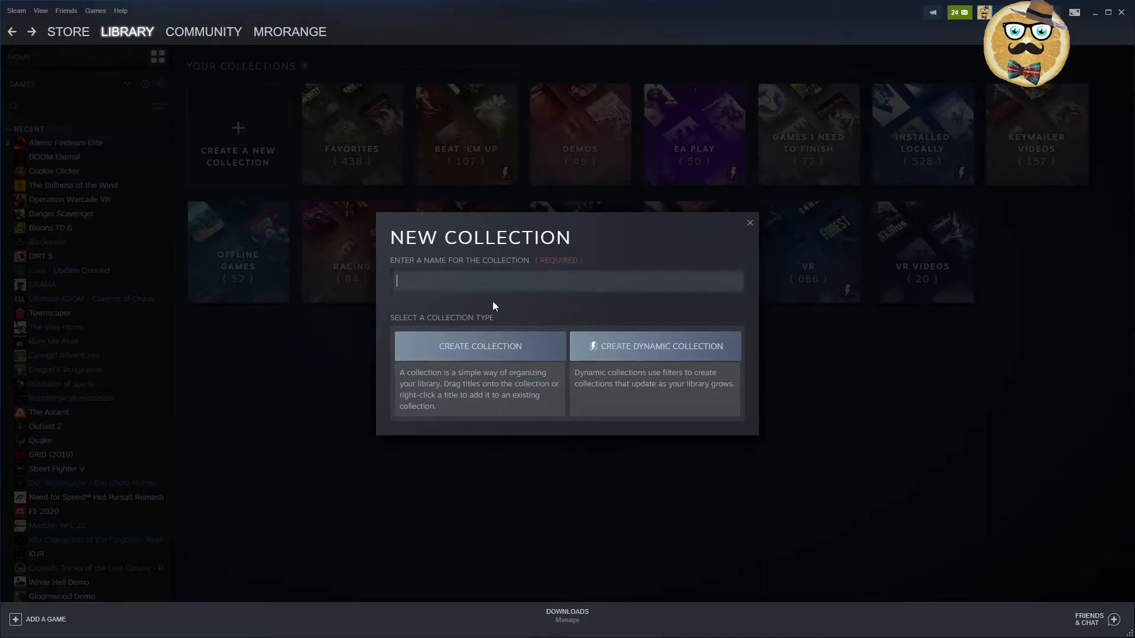
{"action": "type", "text": "ABC"}
{"action": "left_click", "coordinate": [497, 348]}
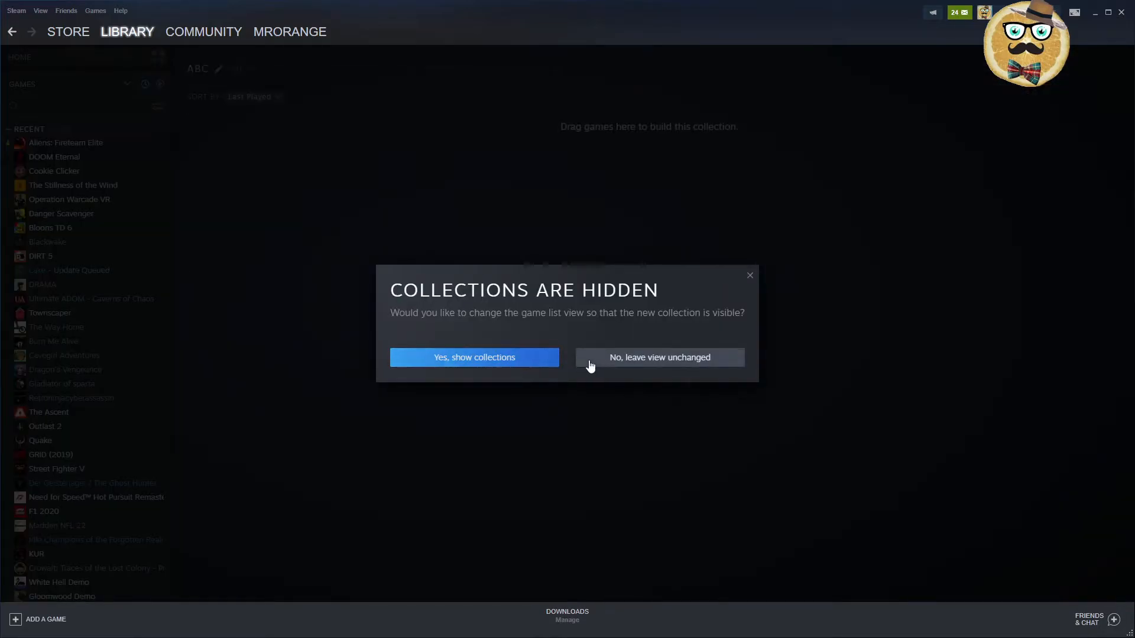
- Show collections in the game list and keep the ABC name unchanged after a rename check
{"action": "left_click", "coordinate": [501, 359]}
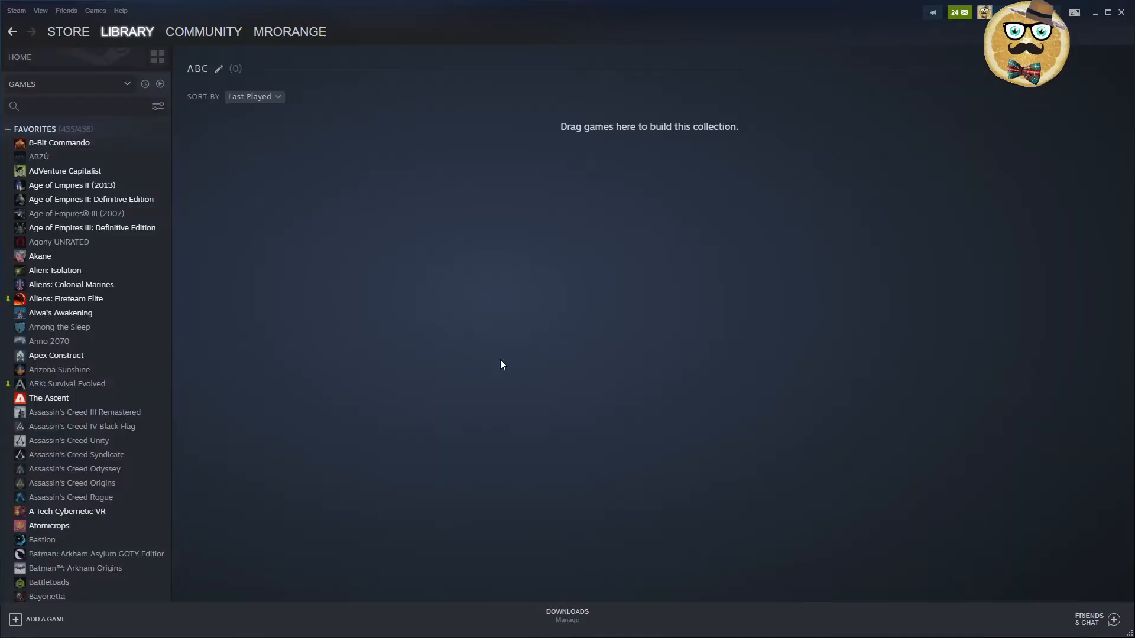
{"action": "left_click", "coordinate": [220, 68]}
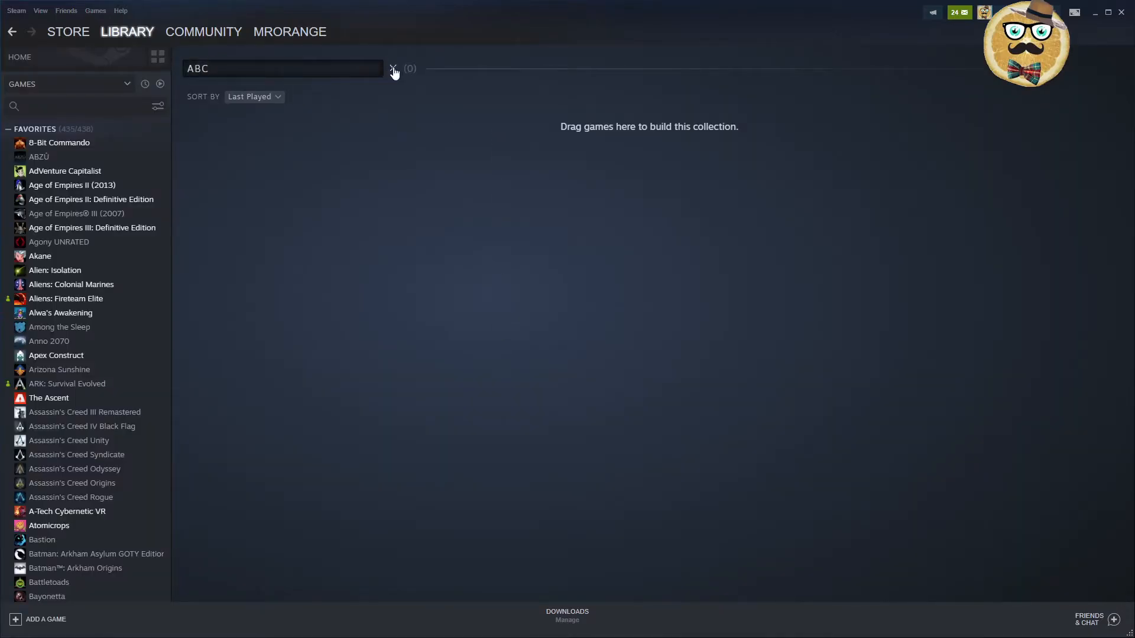
{"action": "left_click", "coordinate": [414, 68]}
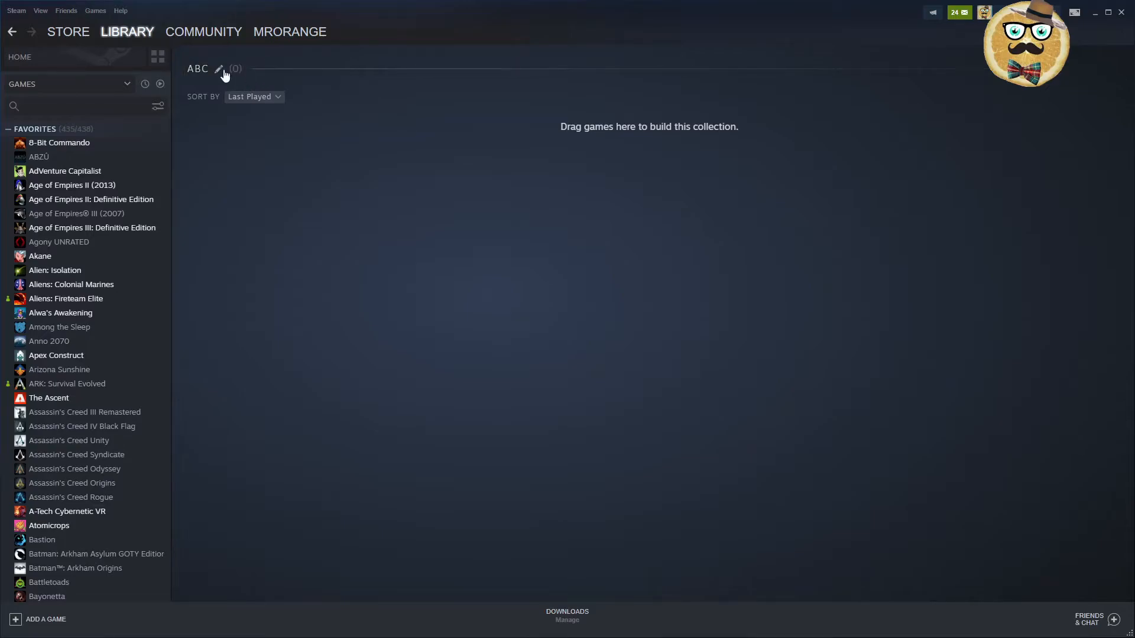
- Leave ABC's sort order unchanged and return to the collections overview
{"action": "left_click", "coordinate": [266, 96]}
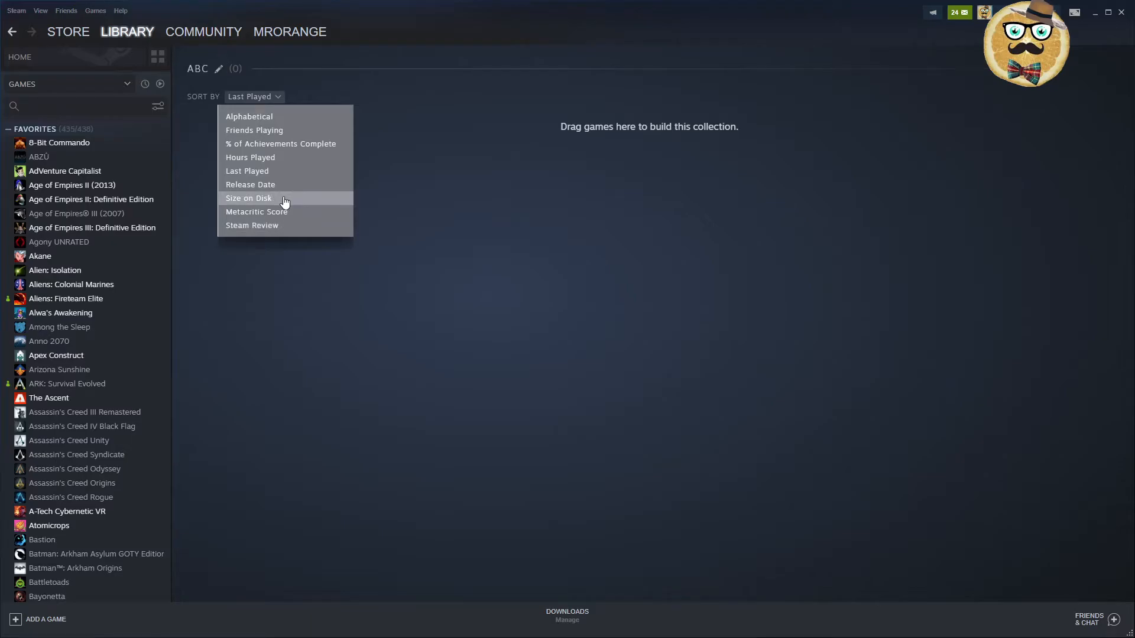
{"action": "left_click", "coordinate": [158, 57]}
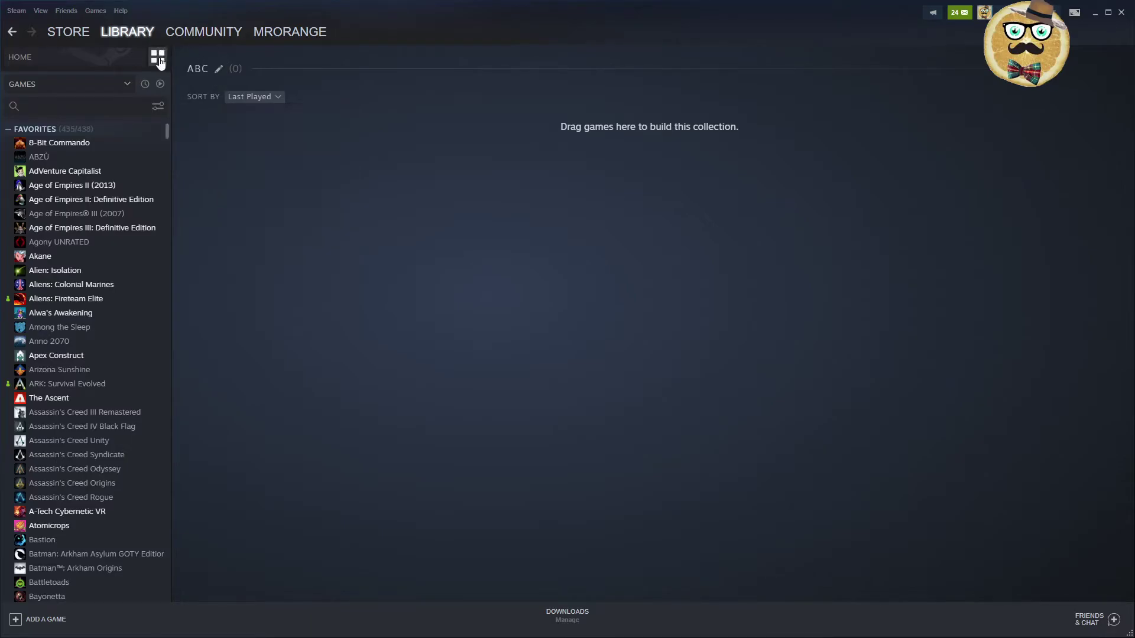
{"action": "left_click", "coordinate": [157, 57]}
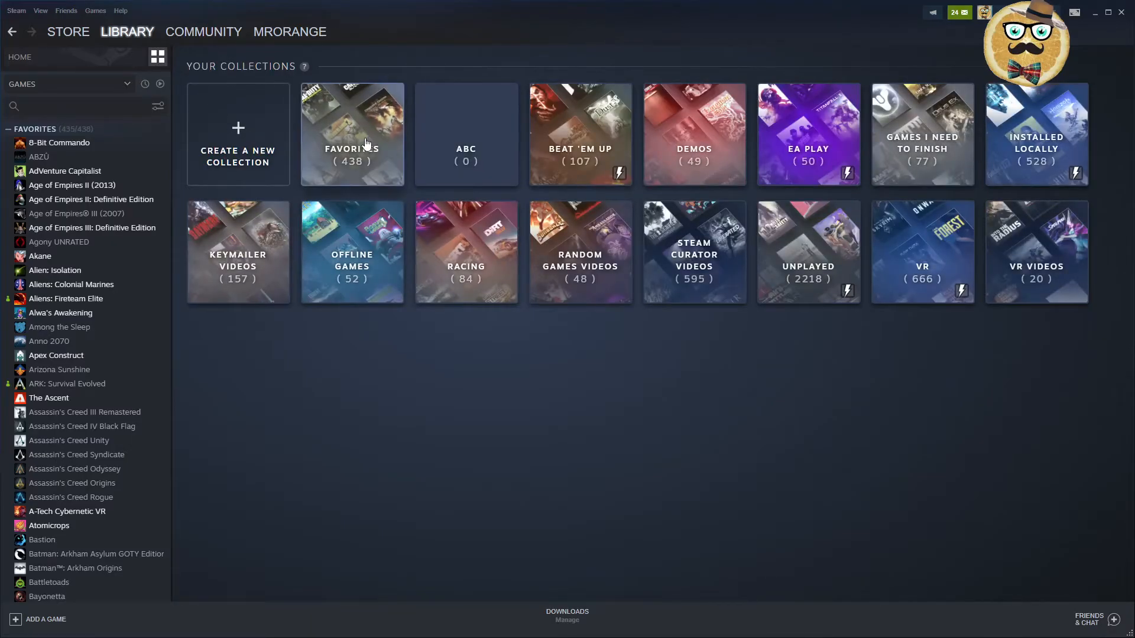
- Sort the Installed Locally collection's games by Size on Disk
{"action": "left_click", "coordinate": [1049, 140]}
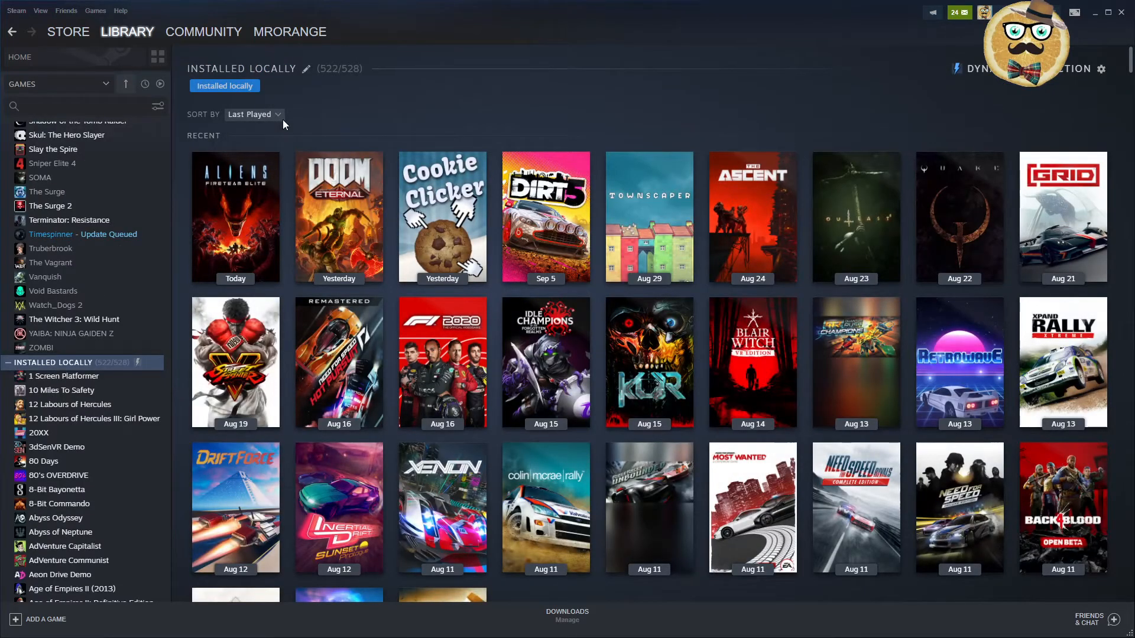
{"action": "left_click", "coordinate": [277, 114]}
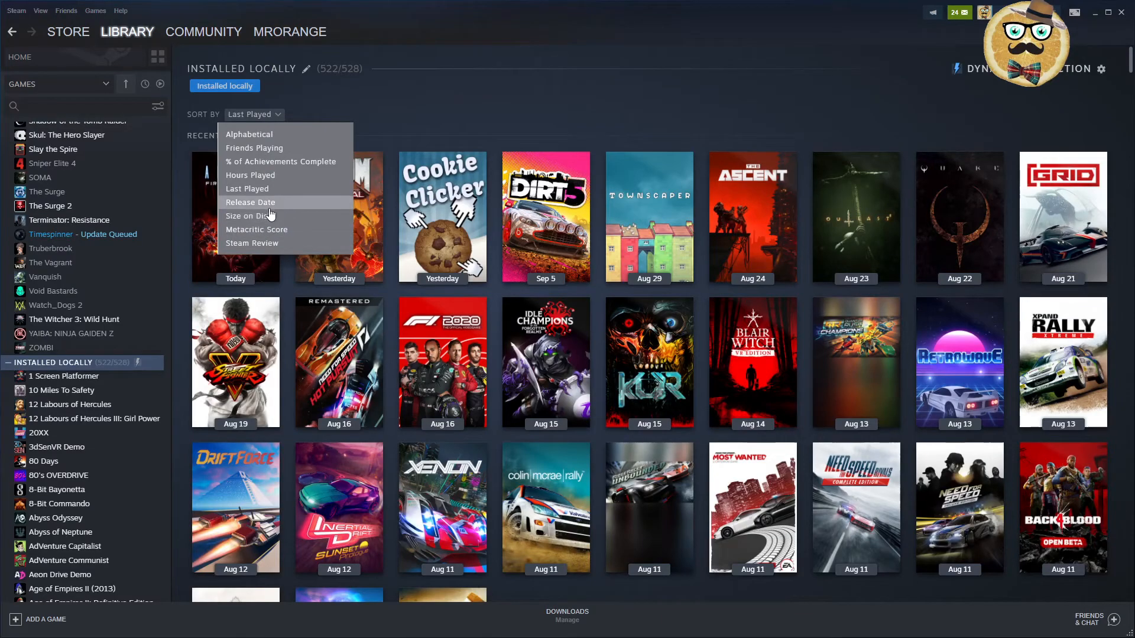
{"action": "left_click", "coordinate": [250, 215]}
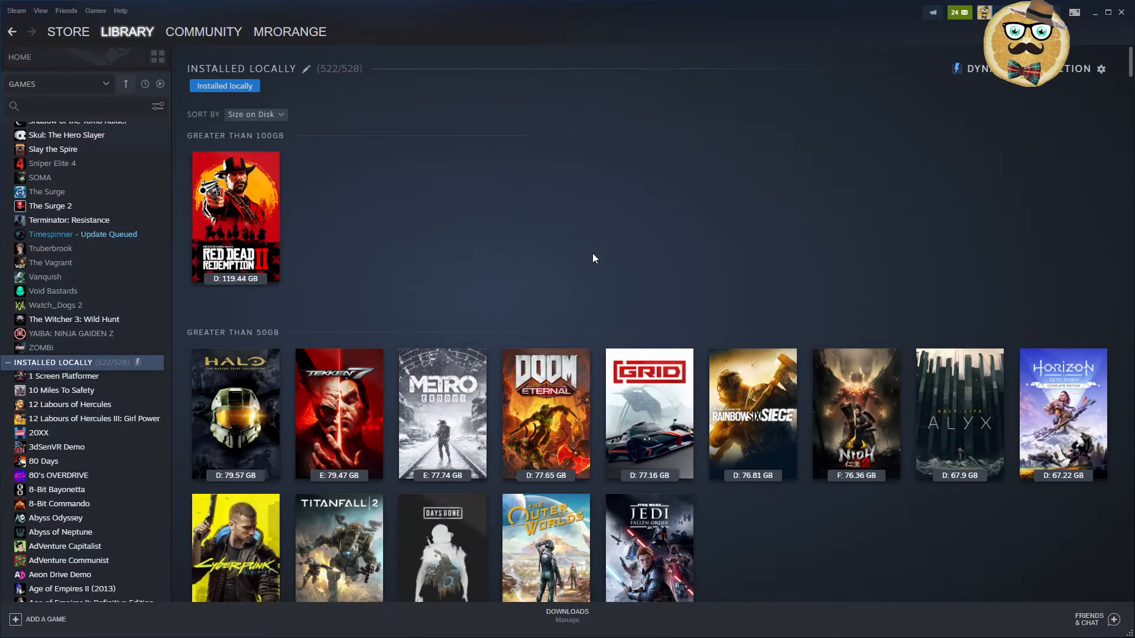
{"action": "scroll", "coordinate": [592, 257], "scroll_direction": "down", "scroll_amount": 2}
{"action": "scroll", "coordinate": [901, 431], "scroll_direction": "down", "scroll_amount": 1}
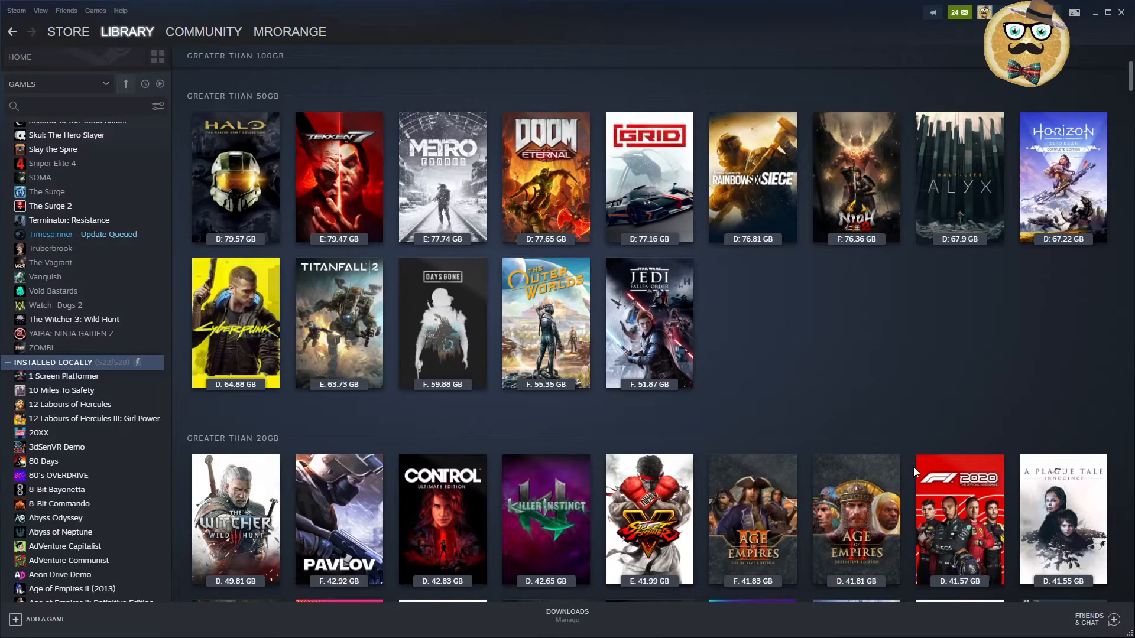
{"action": "scroll", "coordinate": [914, 468], "scroll_direction": "up", "scroll_amount": 3}
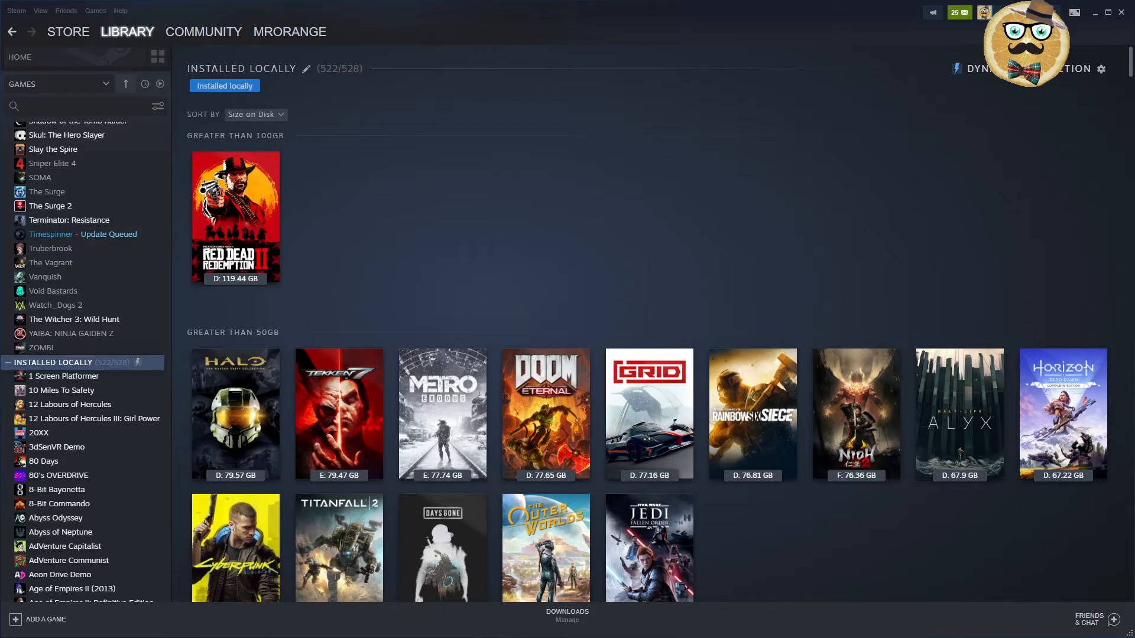
- Draw a random giveaway winner from 29 names in Comment Picker, then minimize the browser to show Steam
{"action": "key", "text": "alt+Tab"}
{"action": "left_click_drag", "start_coordinate": [674, 62], "coordinate": [632, 46]}
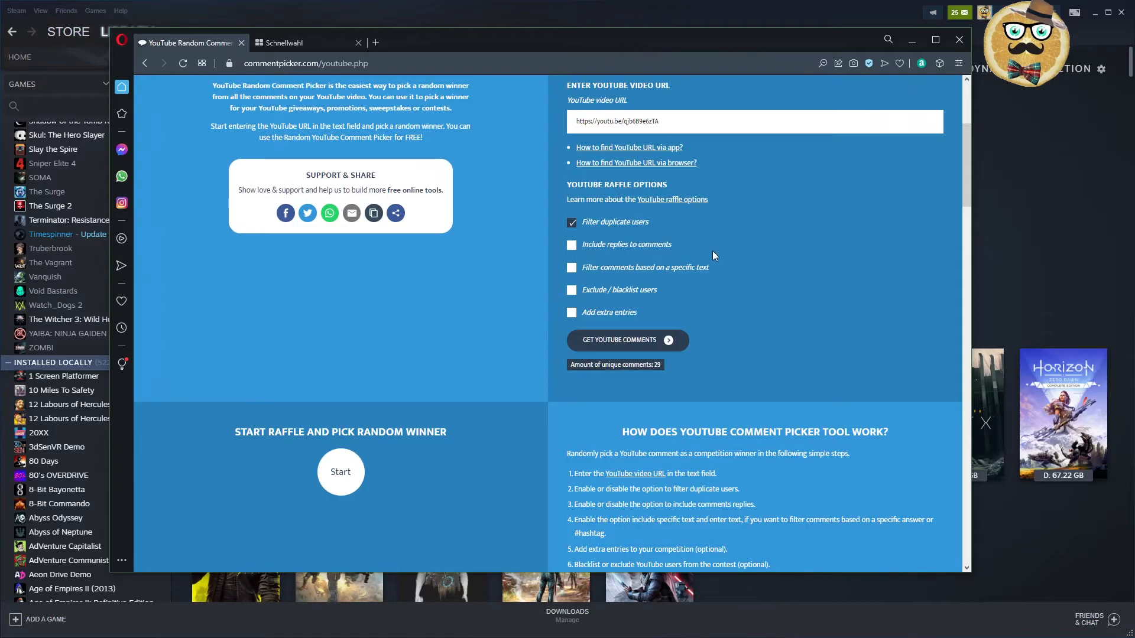
{"action": "scroll", "coordinate": [767, 344], "scroll_direction": "up", "scroll_amount": 3}
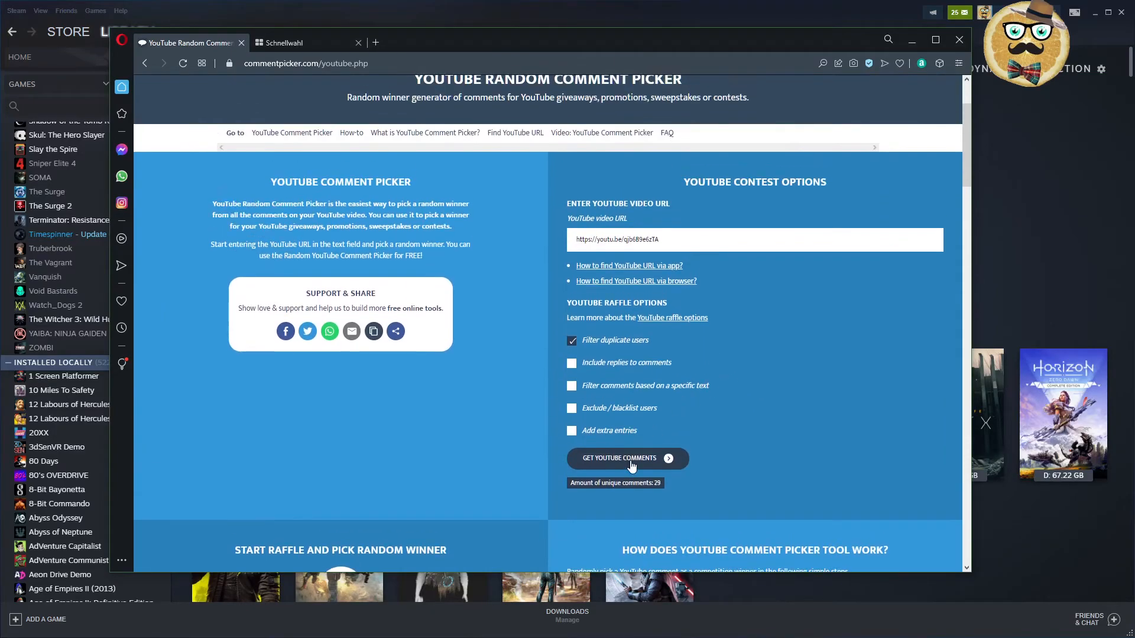
{"action": "scroll", "coordinate": [824, 421], "scroll_direction": "down", "scroll_amount": 3}
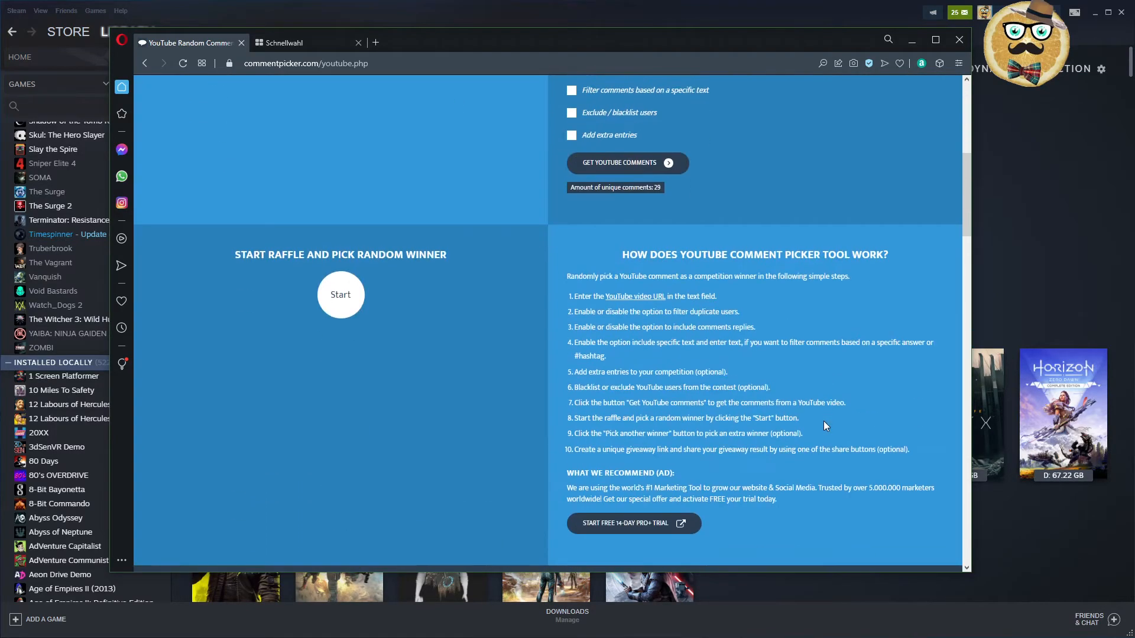
{"action": "left_click", "coordinate": [341, 295]}
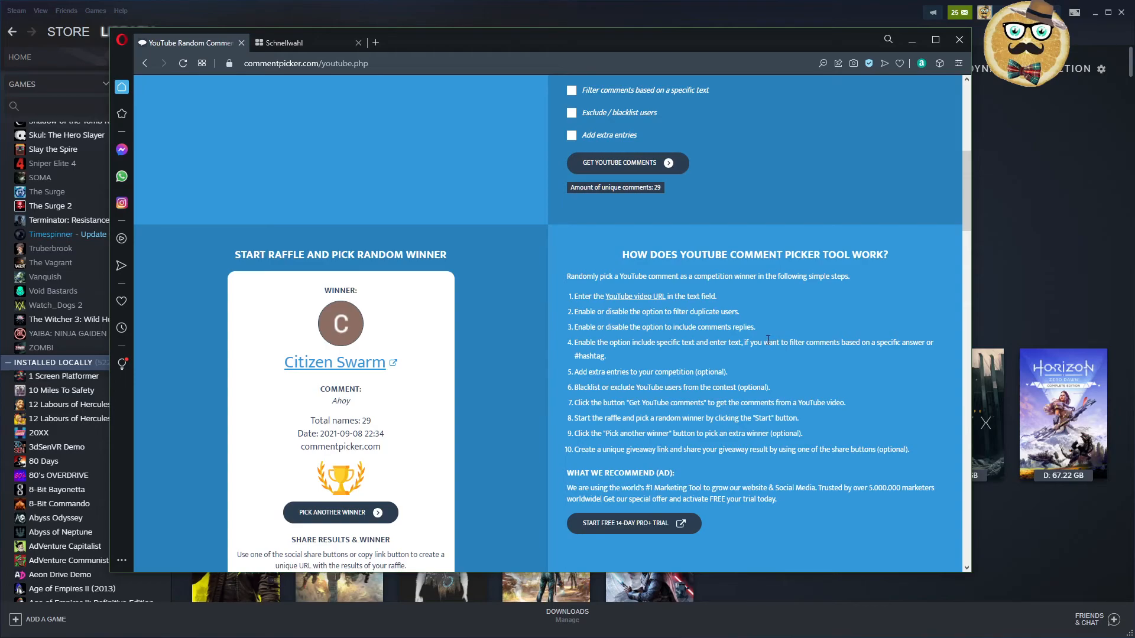
{"action": "left_click", "coordinate": [912, 40]}
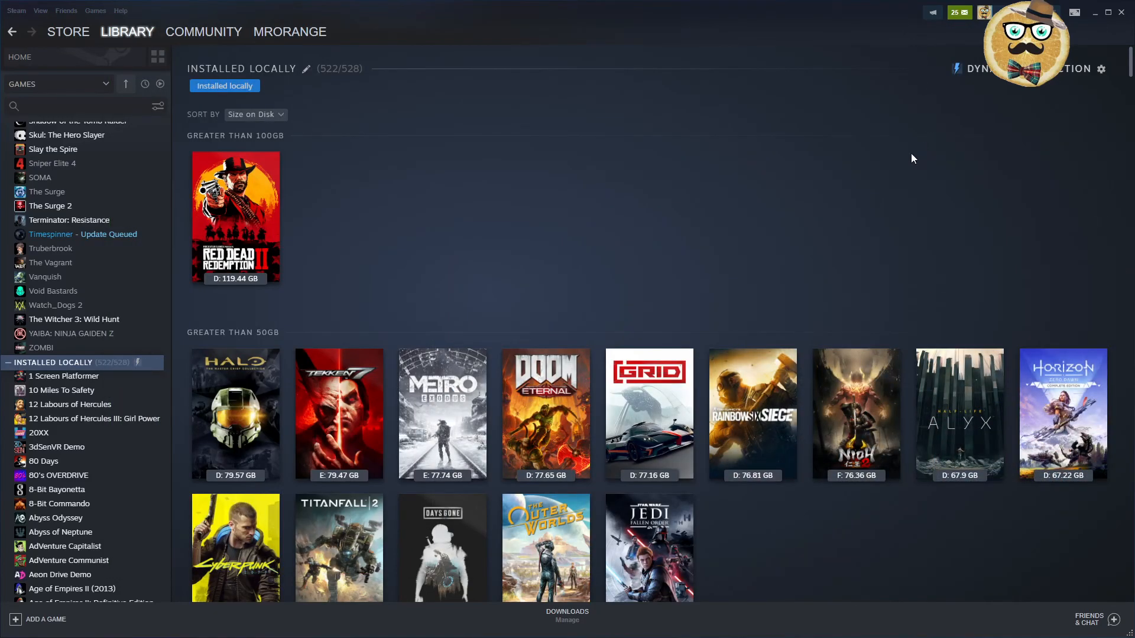